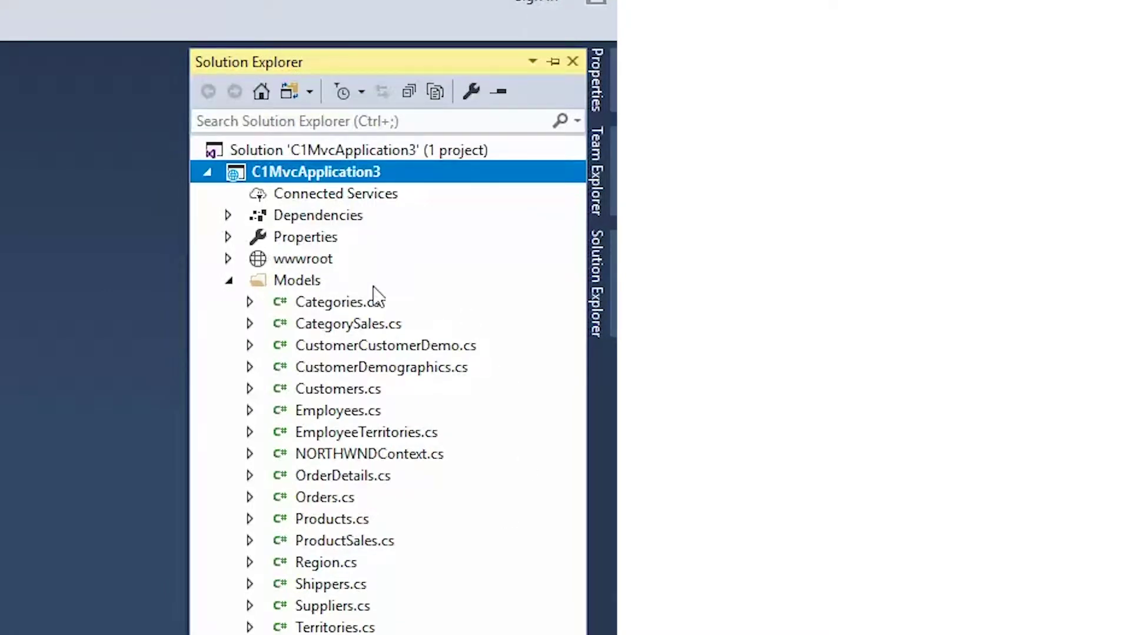
Step: Add a new scaffolded item to the Pages folder using the C1 Scaffolder template
{"action": "left_click", "coordinate": [298, 282]}
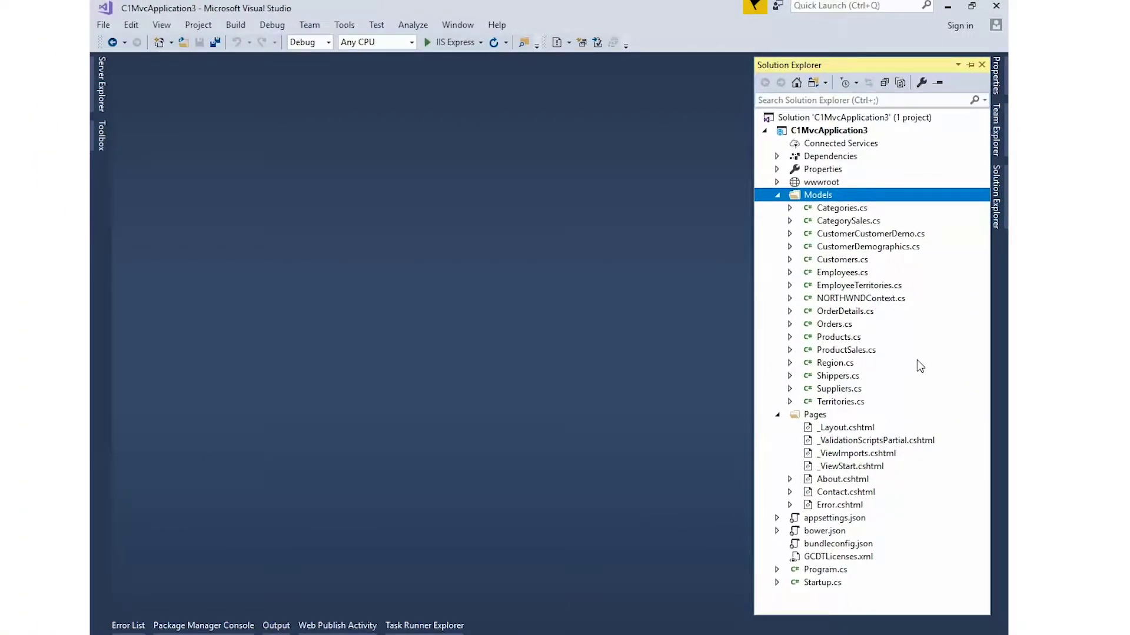
{"action": "left_click", "coordinate": [813, 413]}
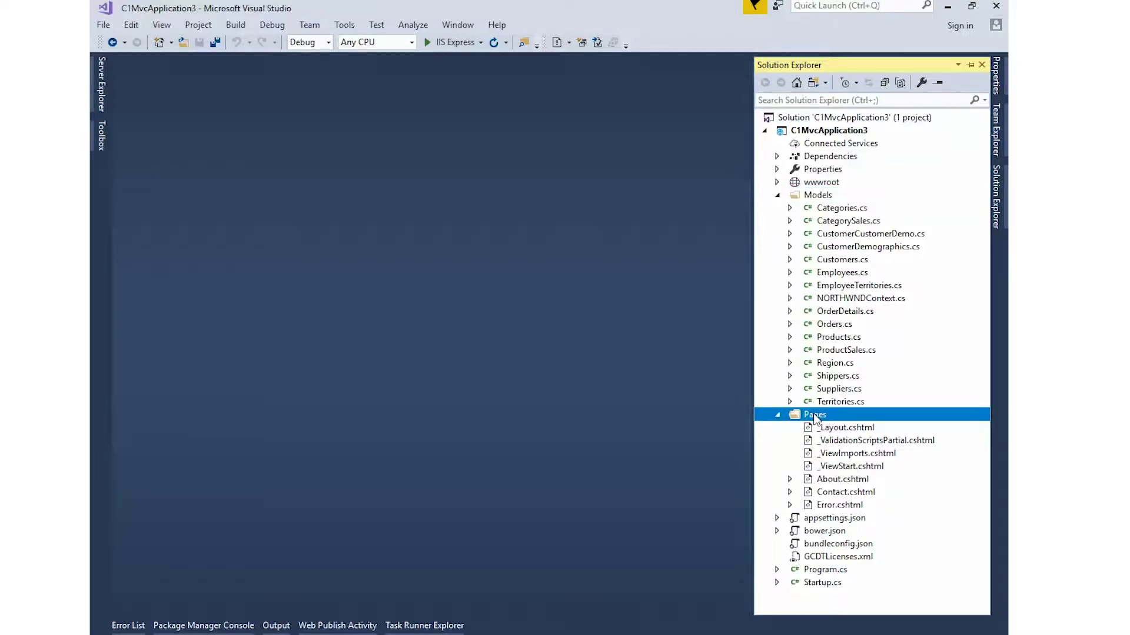
{"action": "right_click", "coordinate": [814, 416]}
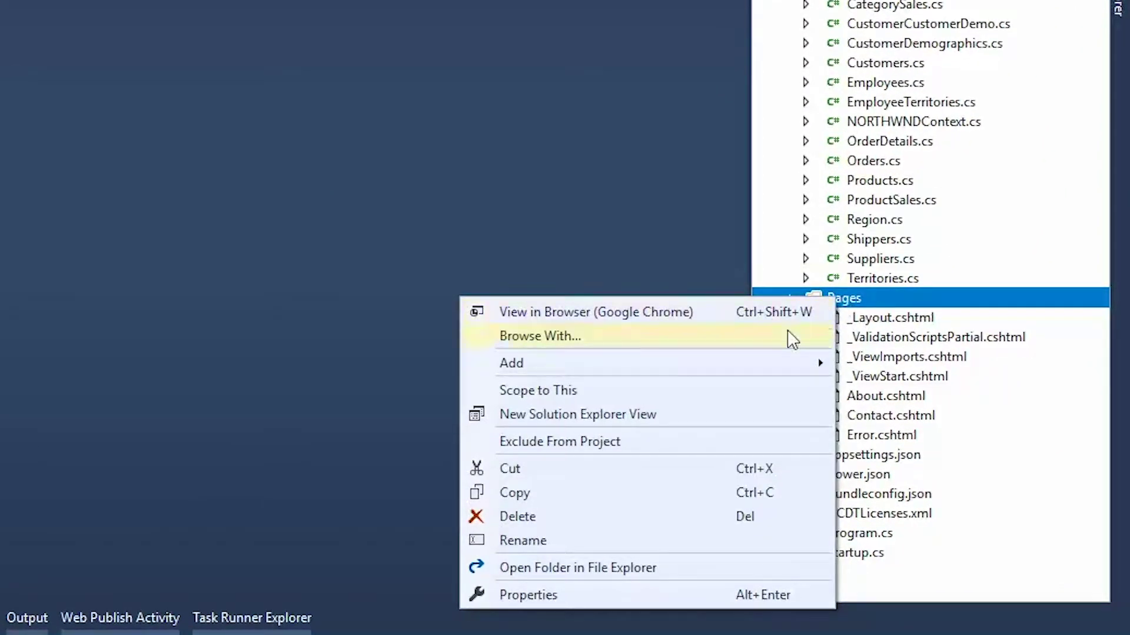
{"action": "mouse_move", "coordinate": [644, 363]}
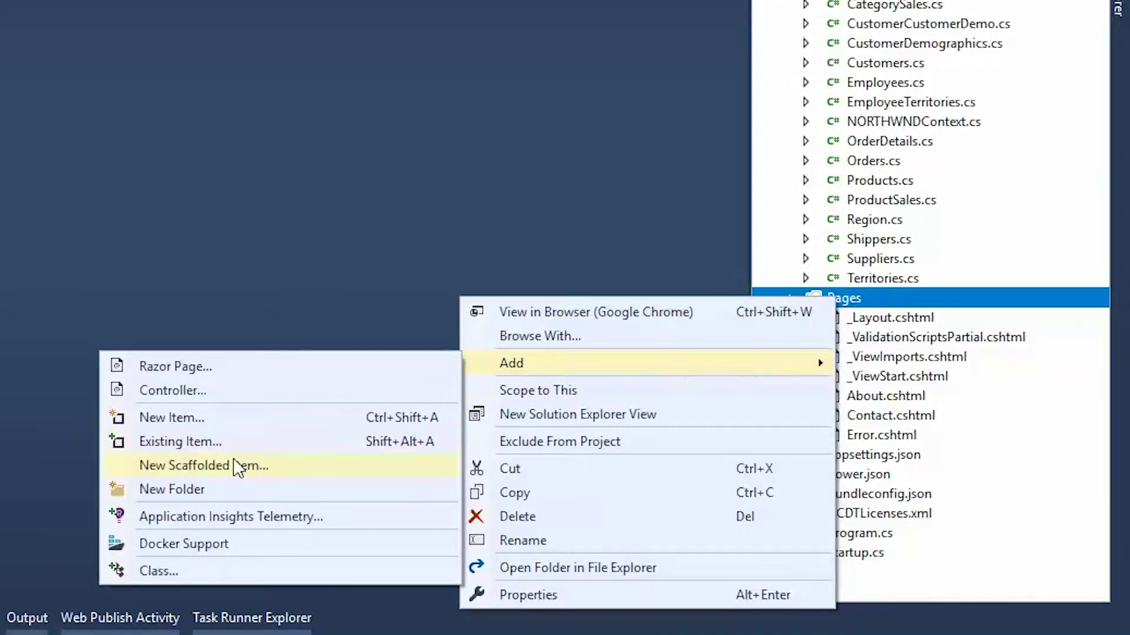
{"action": "left_click", "coordinate": [236, 462]}
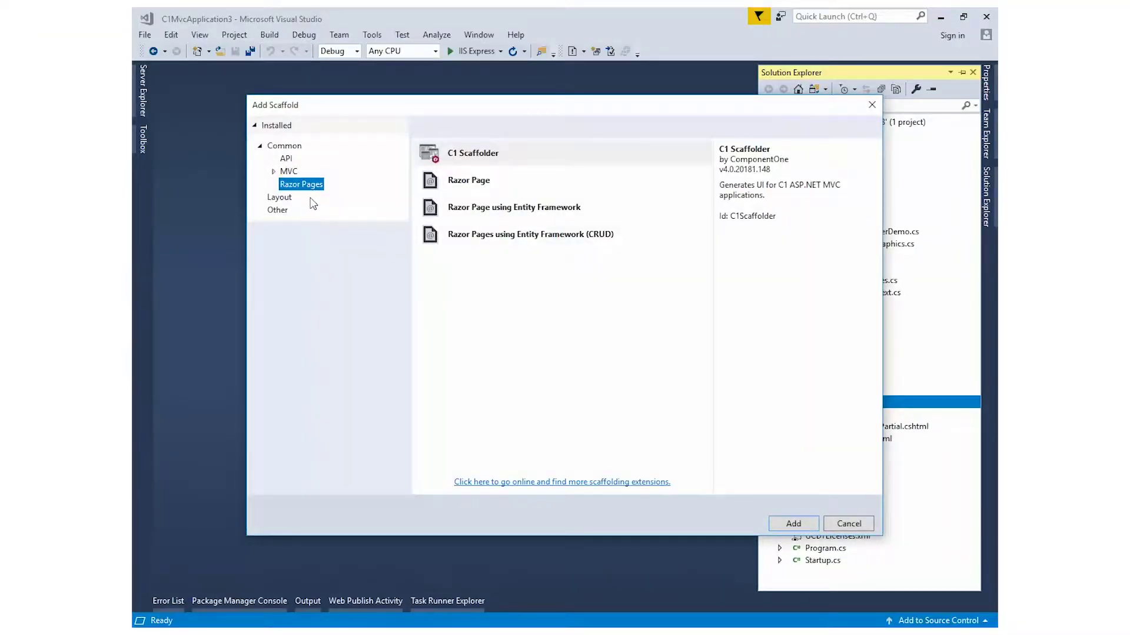
{"action": "left_click", "coordinate": [506, 157]}
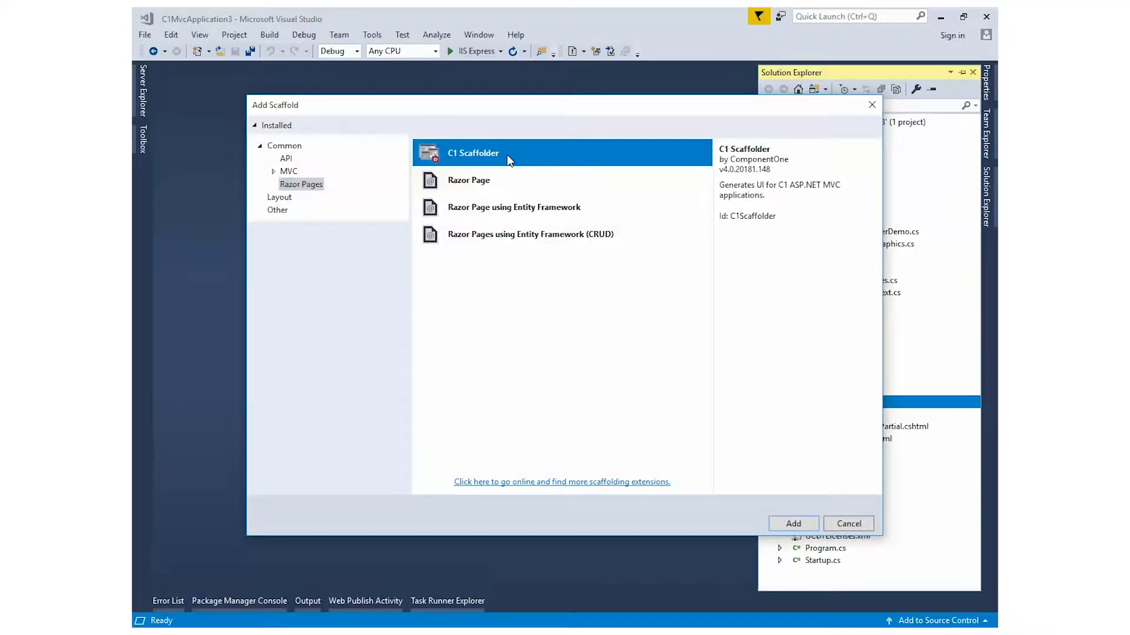
{"action": "left_click", "coordinate": [794, 523]}
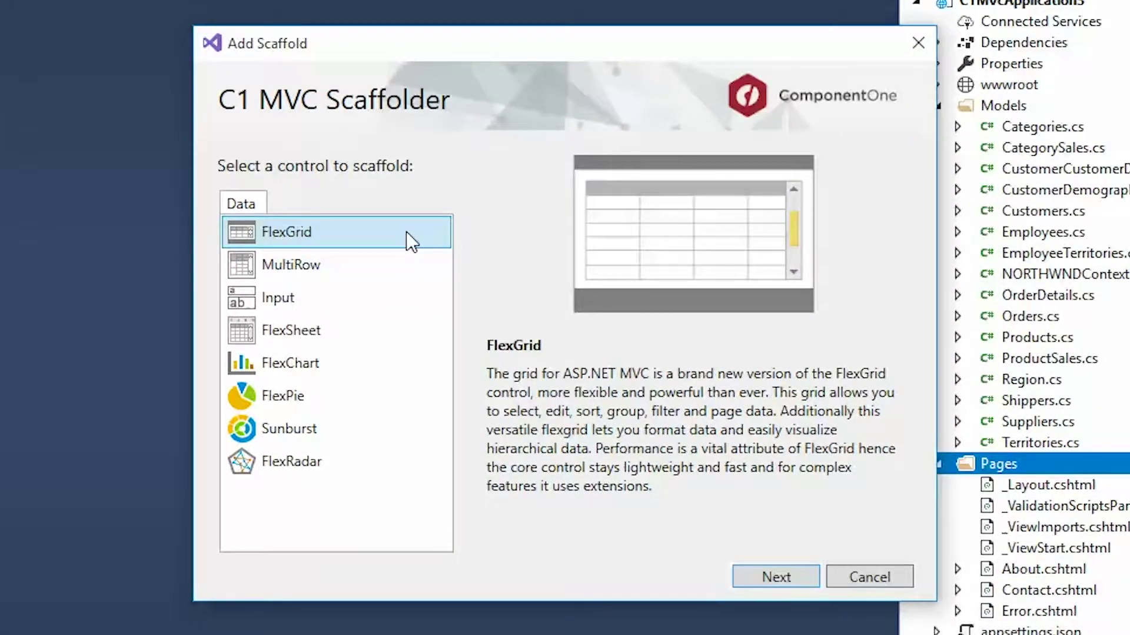
Step: Pick FlexGrid and set IndexModel, Product_Sales, NORTHWNDContext and grid id fg
{"action": "left_click", "coordinate": [770, 578]}
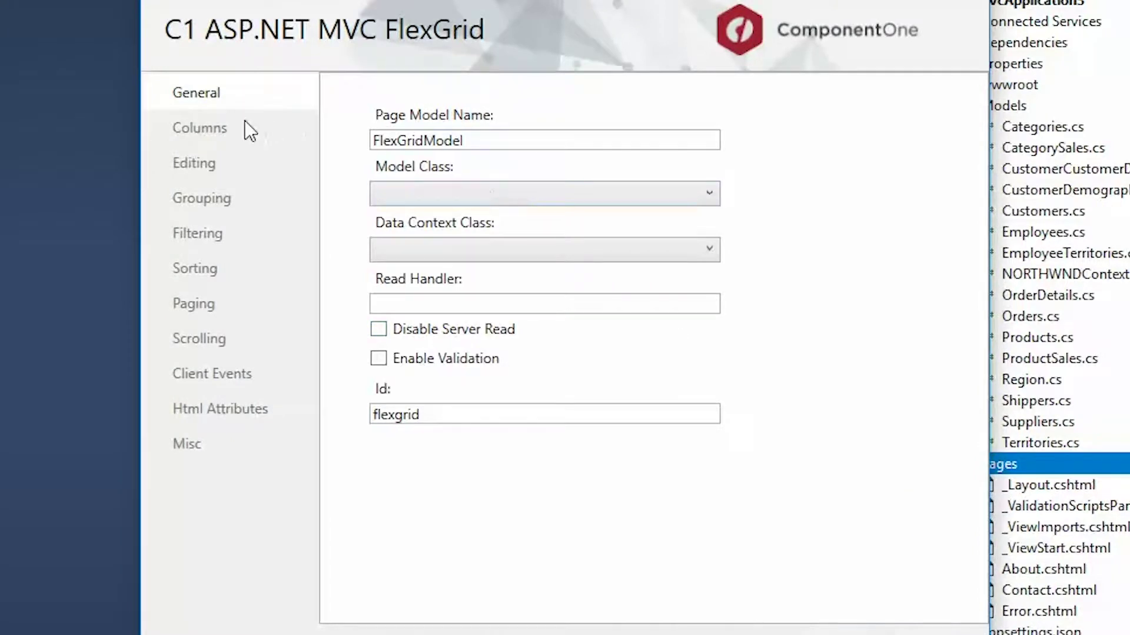
{"action": "left_click_drag", "start_coordinate": [425, 147], "coordinate": [317, 127]}
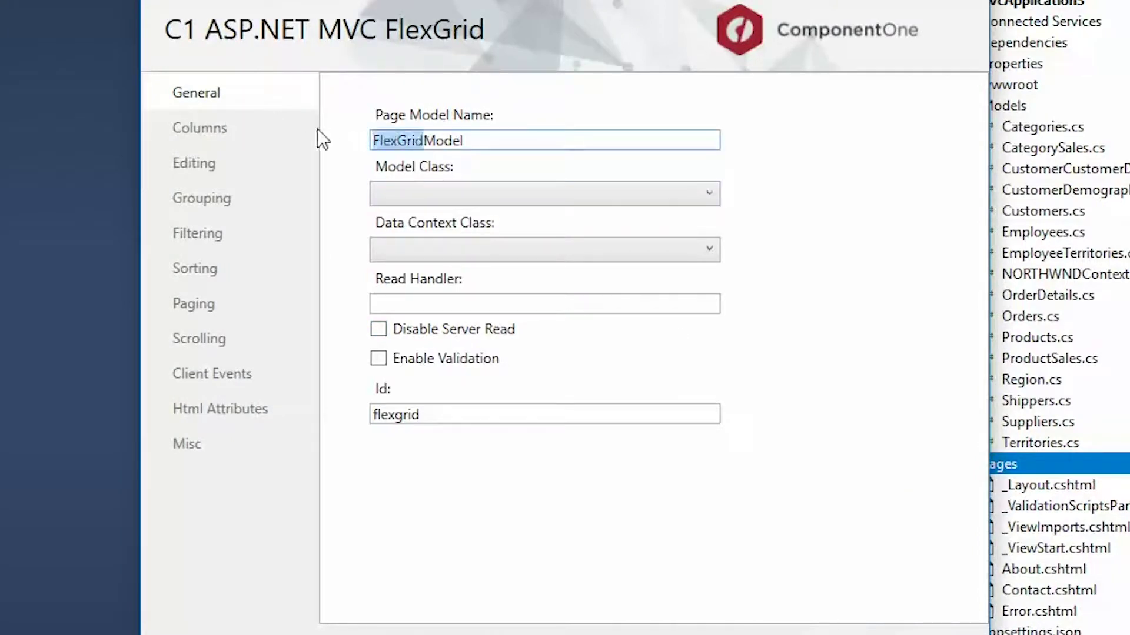
{"action": "type", "text": "Index"}
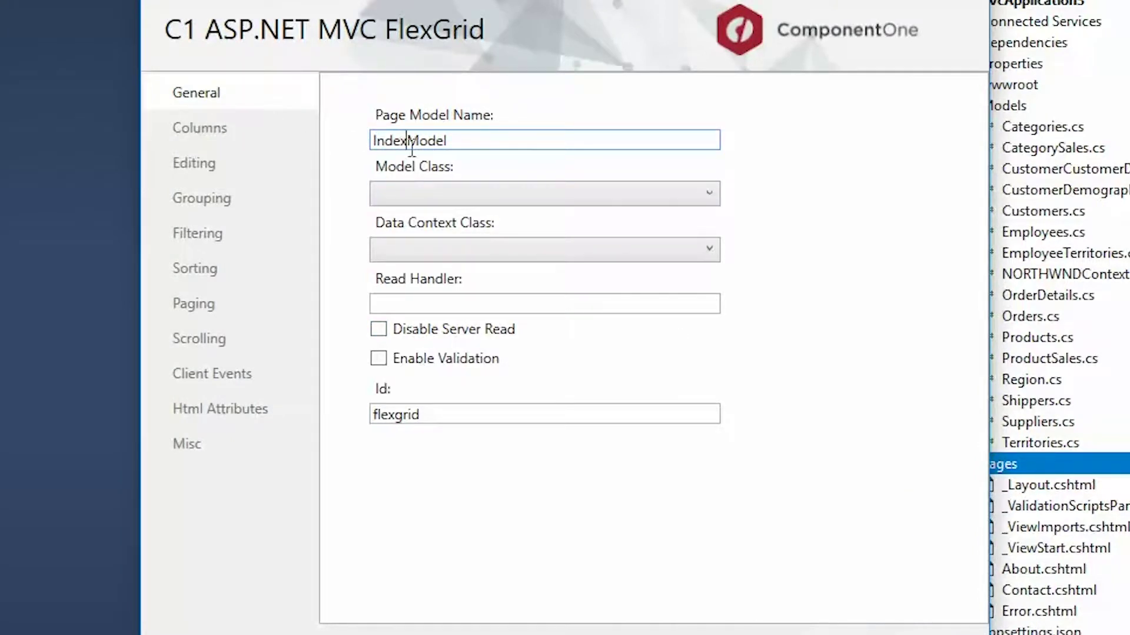
{"action": "left_click", "coordinate": [494, 194]}
{"action": "left_click", "coordinate": [476, 524]}
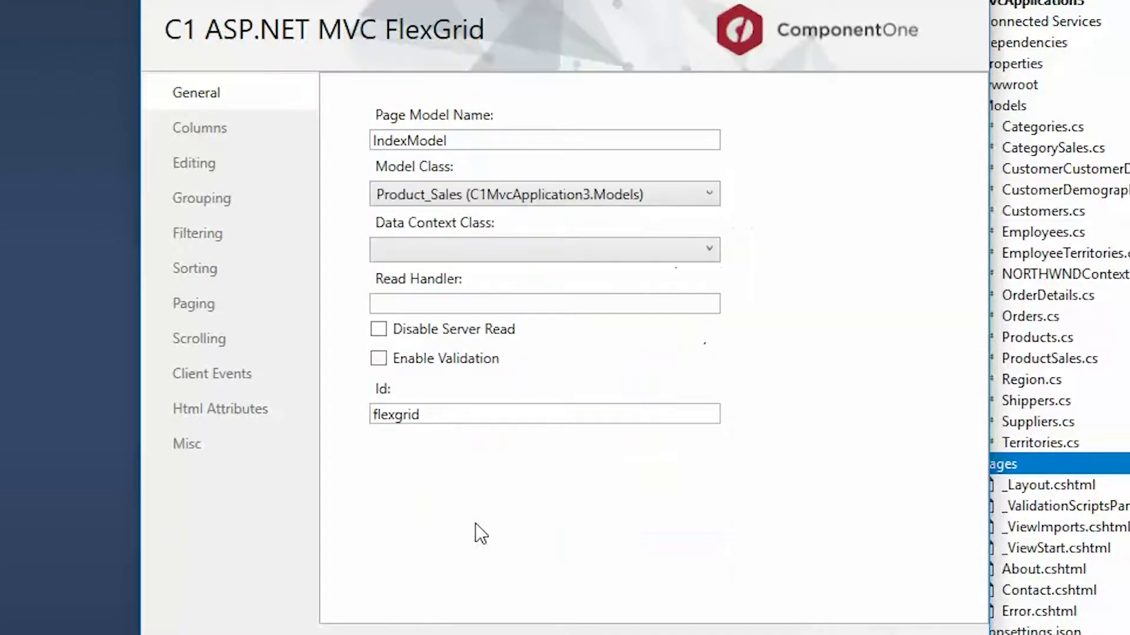
{"action": "left_click", "coordinate": [688, 253]}
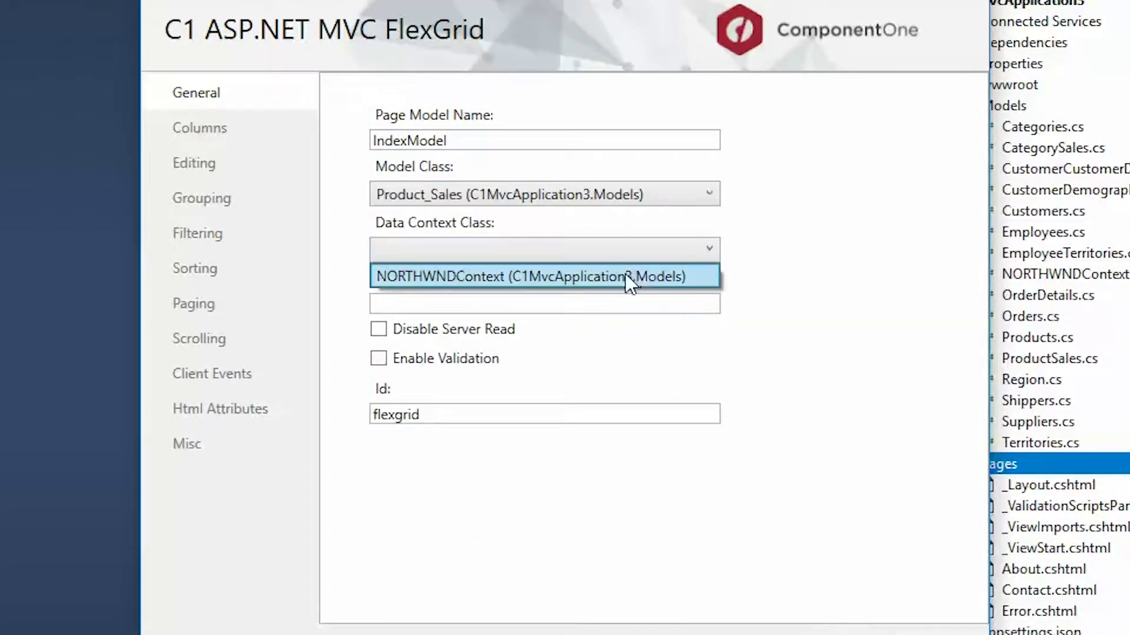
{"action": "left_click", "coordinate": [625, 274]}
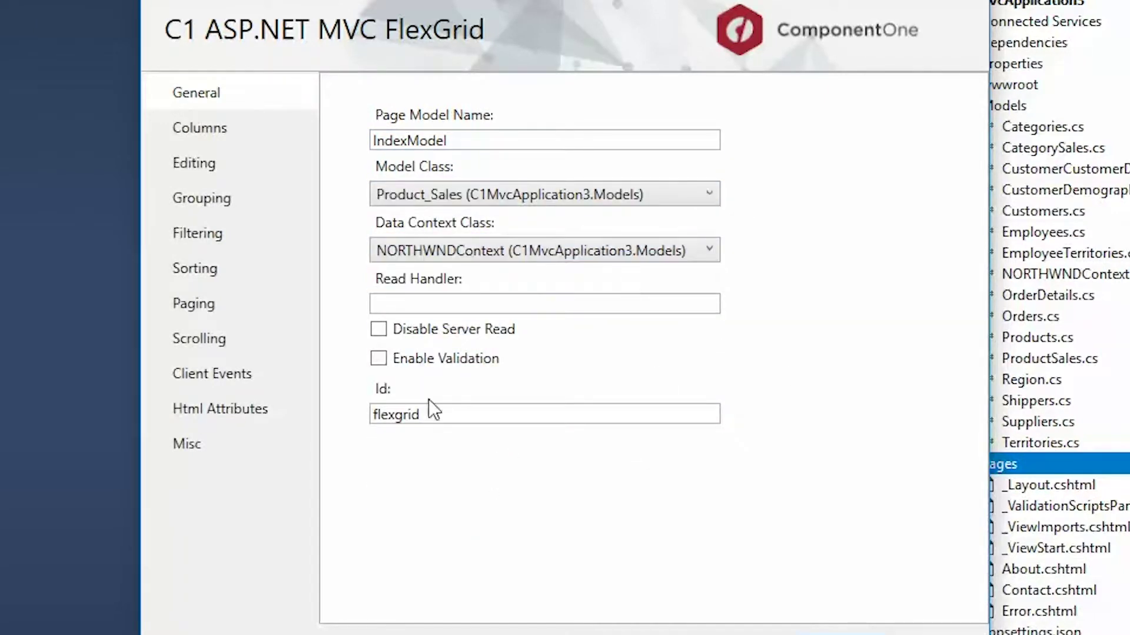
{"action": "double_click", "coordinate": [396, 414]}
{"action": "type", "text": "fg"}
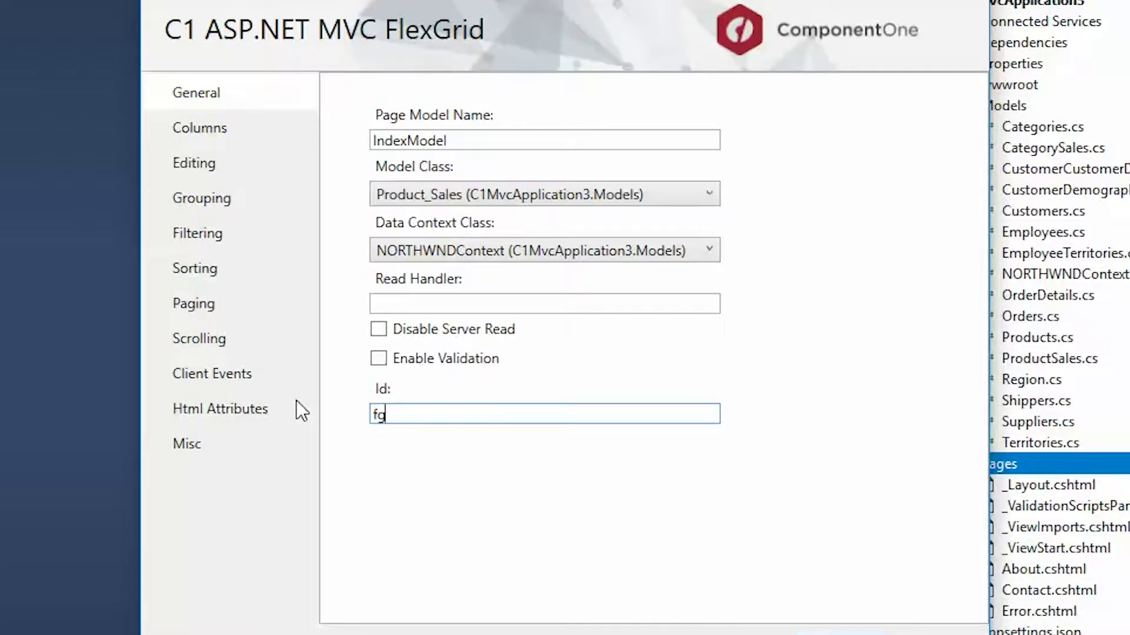
Step: Turn on Allow Filtering and Allow Sorting, set Height to 250px, and add the page
{"action": "left_click", "coordinate": [253, 236]}
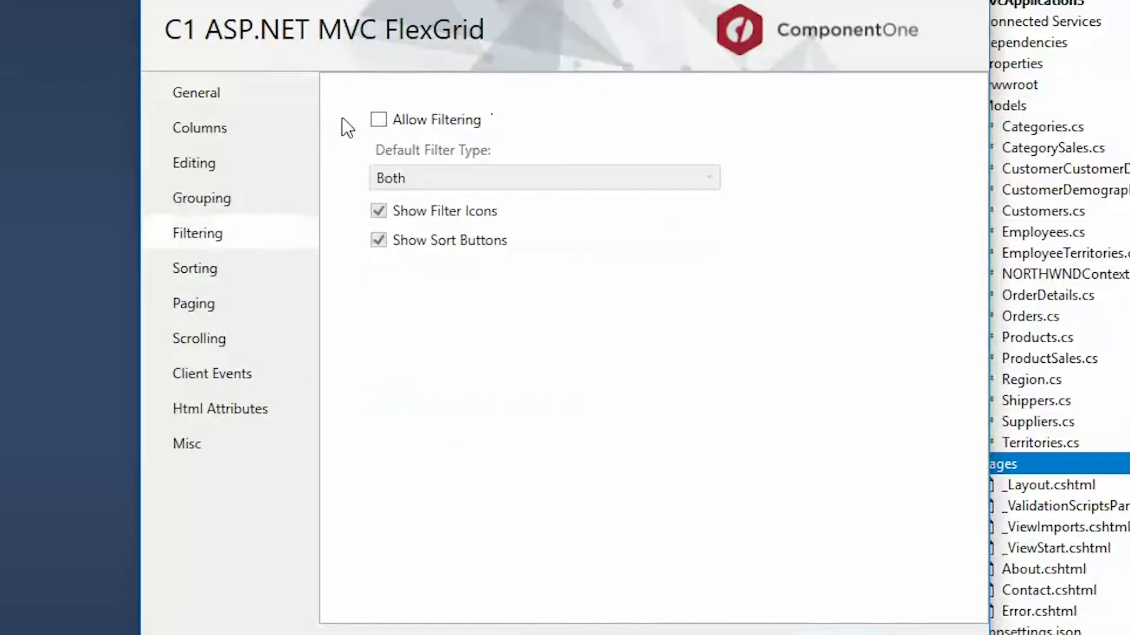
{"action": "left_click", "coordinate": [372, 118]}
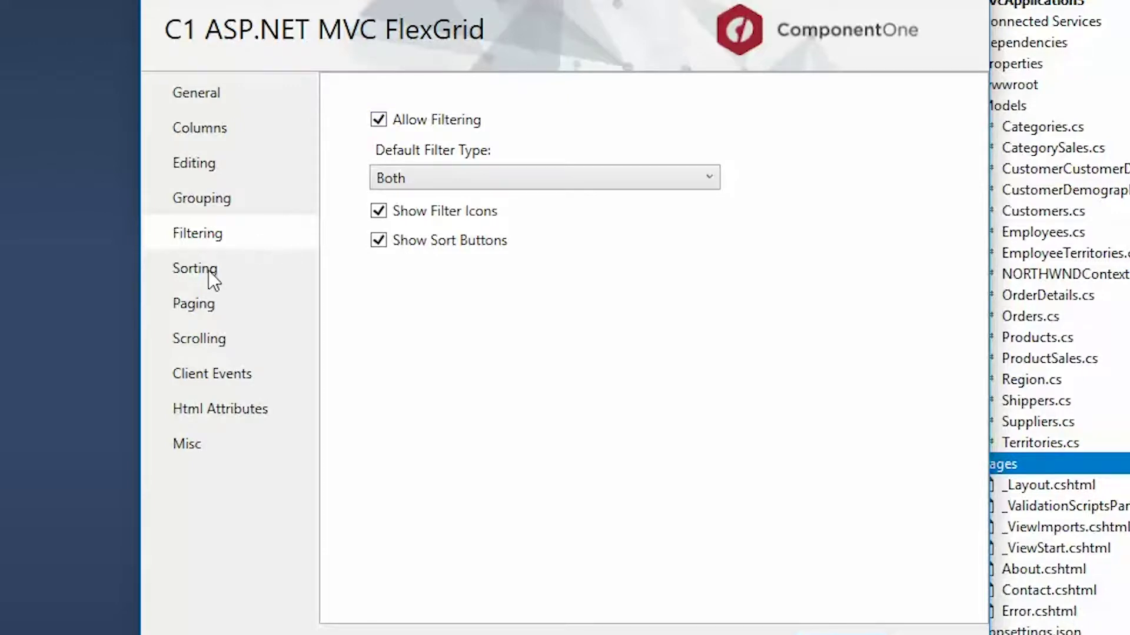
{"action": "left_click", "coordinate": [208, 272]}
{"action": "left_click", "coordinate": [379, 116]}
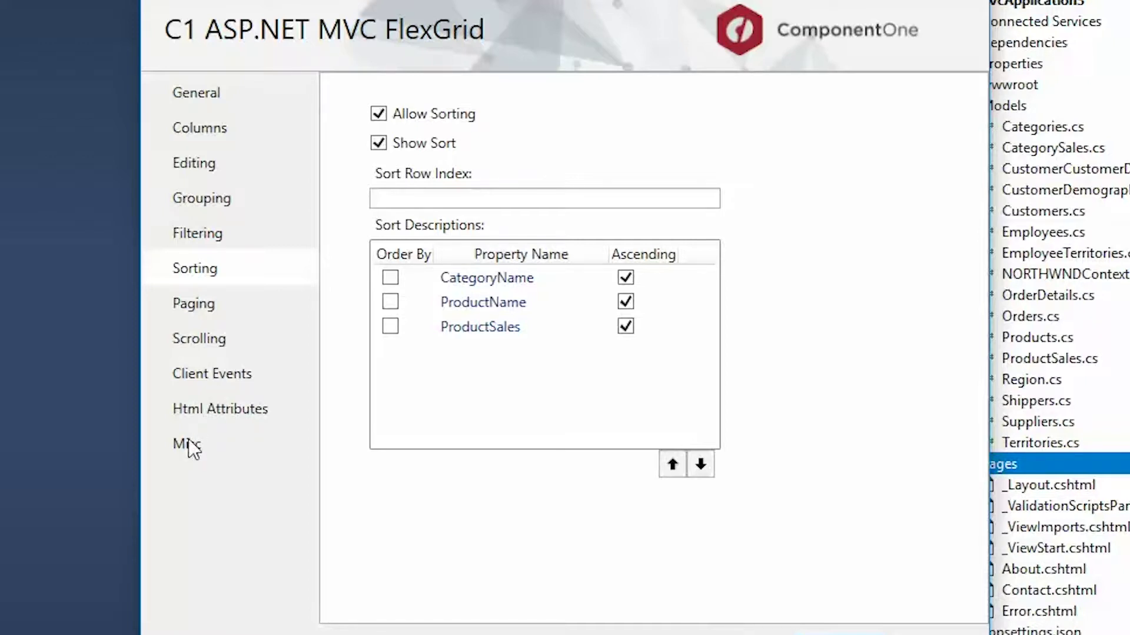
{"action": "left_click", "coordinate": [207, 414]}
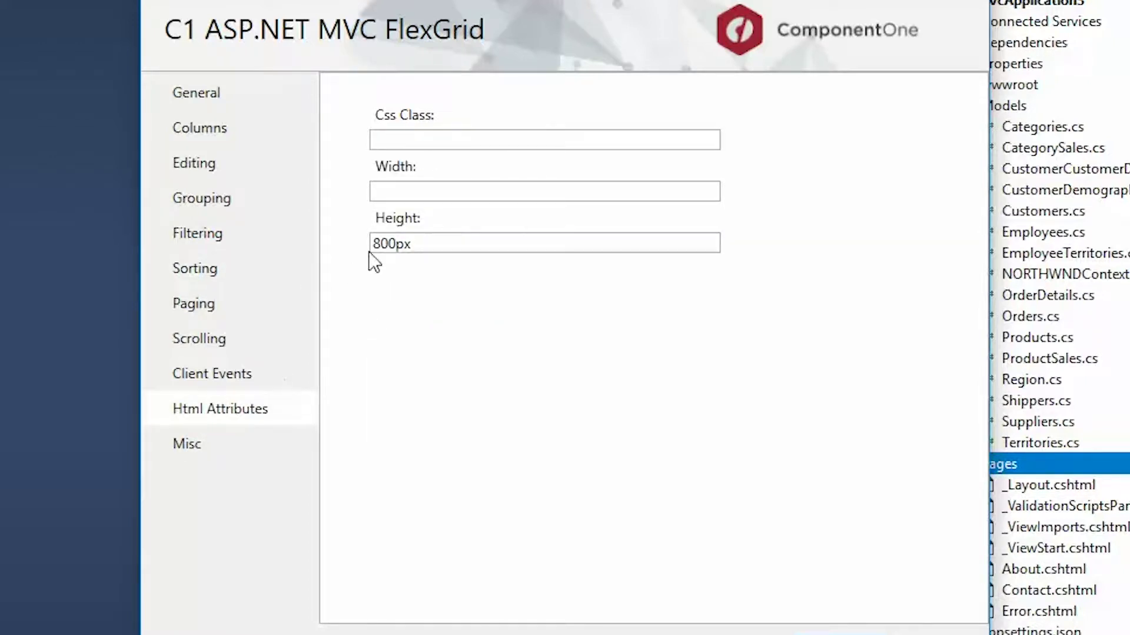
{"action": "left_click_drag", "start_coordinate": [391, 244], "coordinate": [344, 252]}
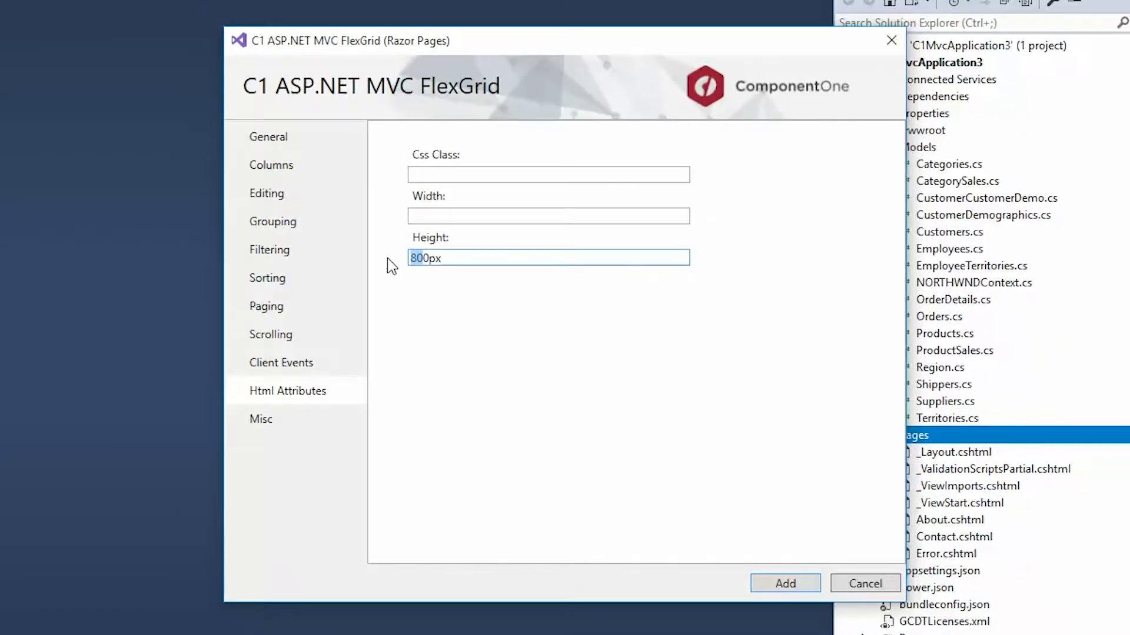
{"action": "left_click", "coordinate": [768, 580]}
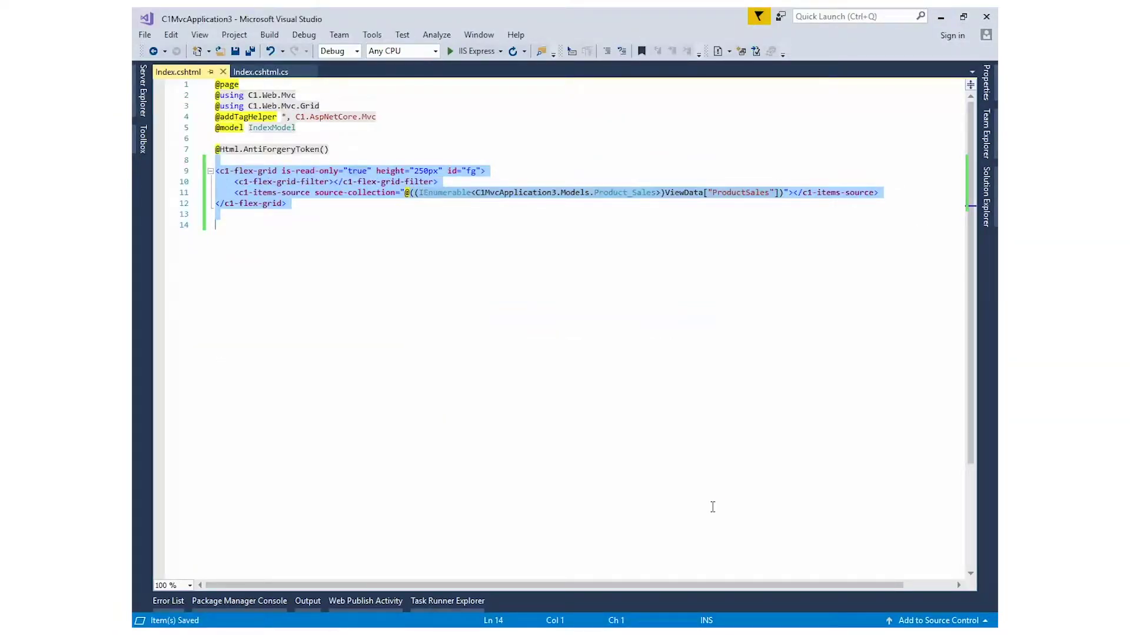
Step: Run Index.cshtml with IIS Express to show the product sales grid in Chrome
{"action": "left_click", "coordinate": [368, 257]}
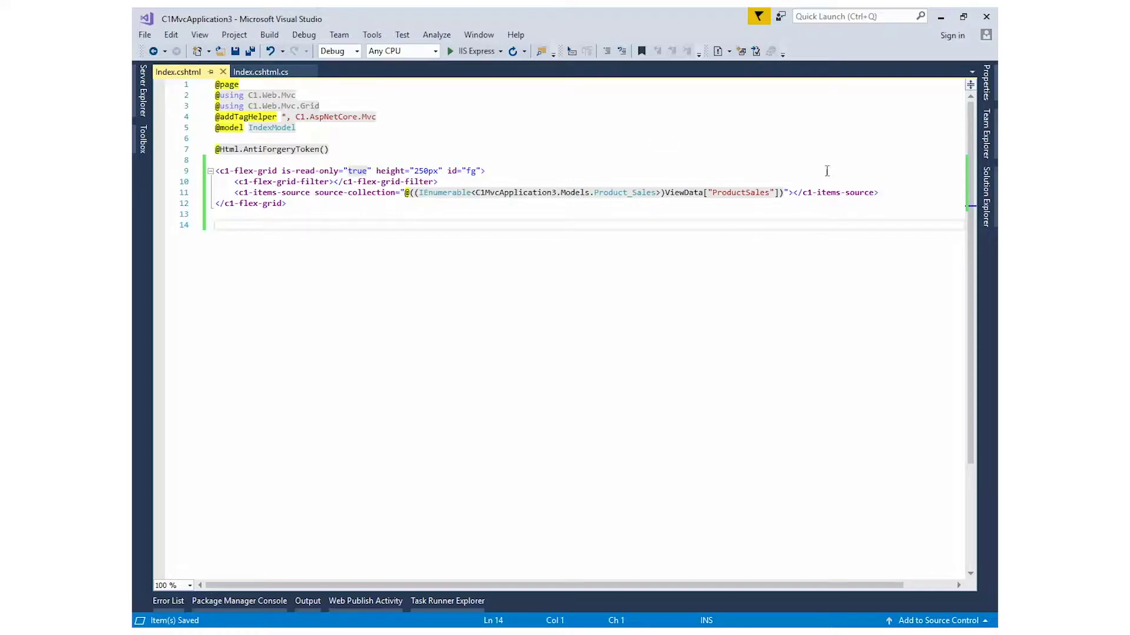
{"action": "left_click", "coordinate": [265, 75]}
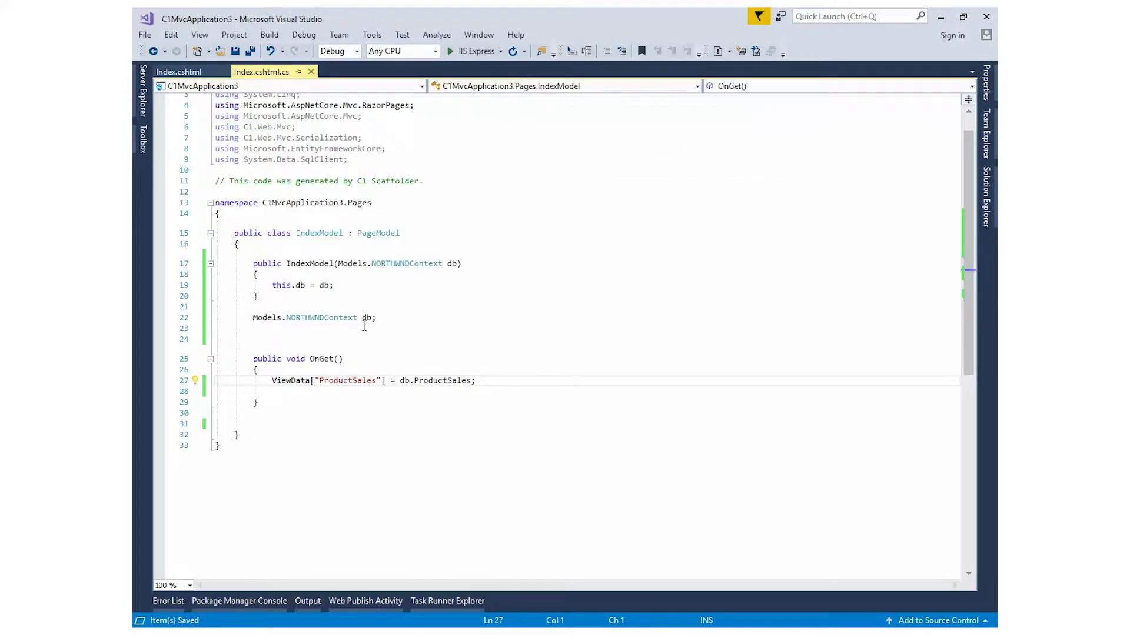
{"action": "left_click", "coordinate": [447, 381]}
{"action": "left_click", "coordinate": [179, 71]}
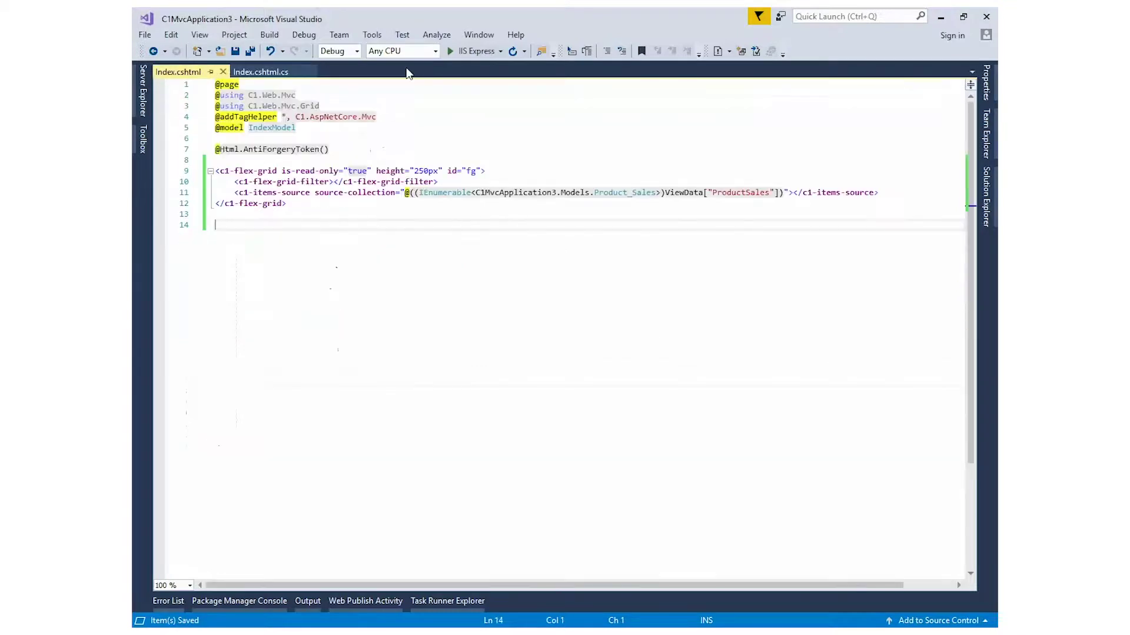
{"action": "left_click", "coordinate": [474, 51]}
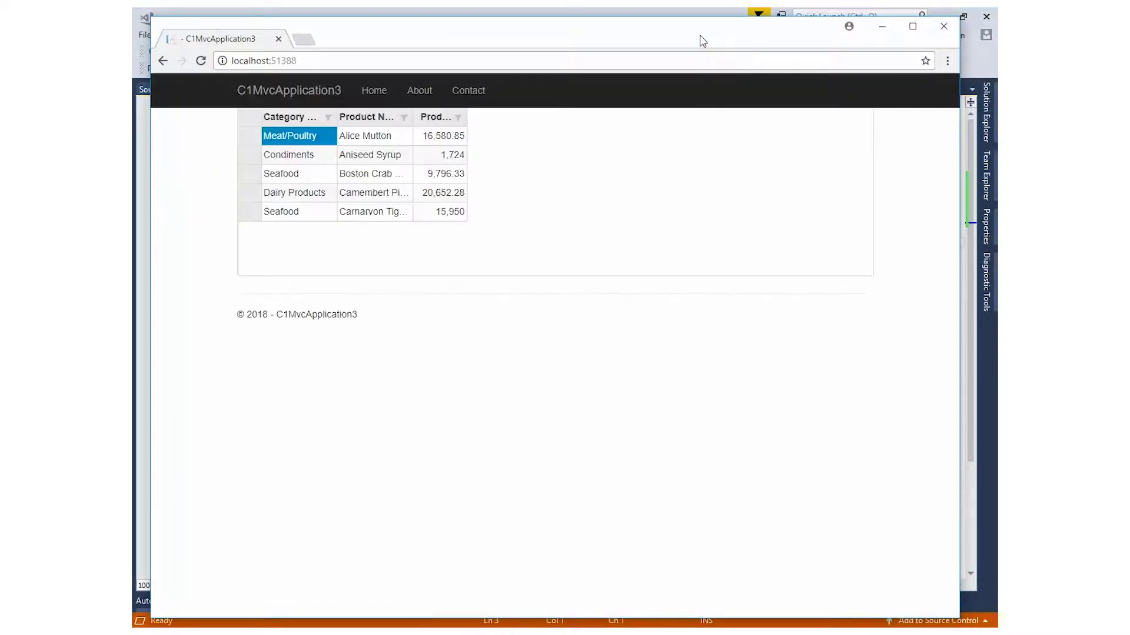
Step: Check the Product Name filter, sort by product name, then close Chrome
{"action": "left_click", "coordinate": [403, 118]}
{"action": "left_click", "coordinate": [404, 119]}
{"action": "left_click", "coordinate": [378, 119]}
{"action": "left_click", "coordinate": [943, 26]}
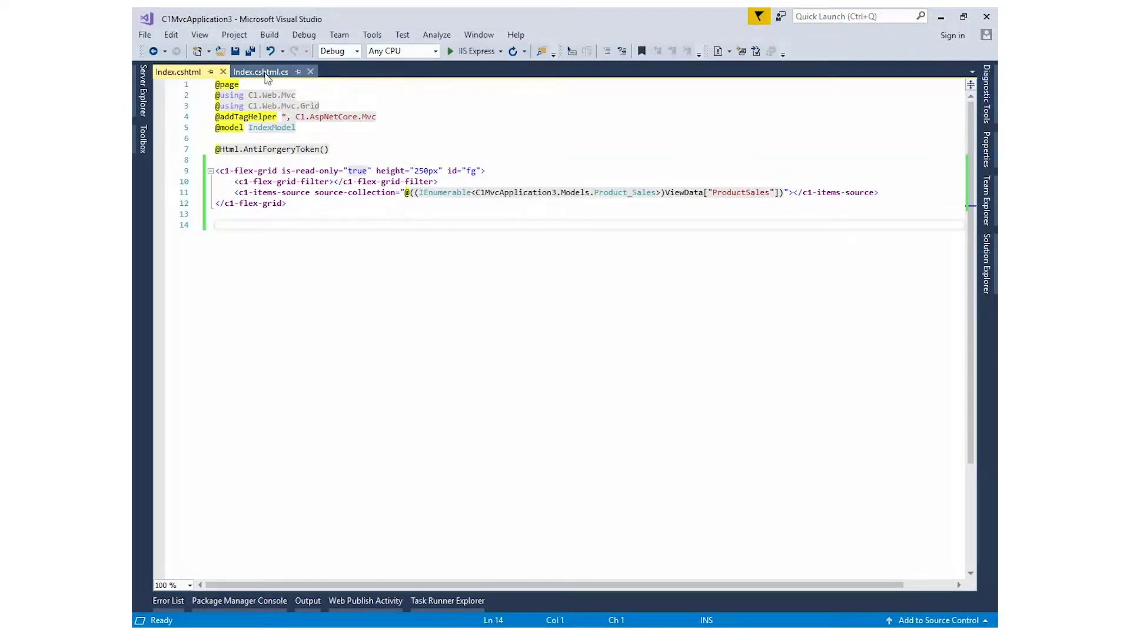
Step: Wrap the c1-flex-grid block in a new <div class="col-md-6">
{"action": "left_click", "coordinate": [226, 161]}
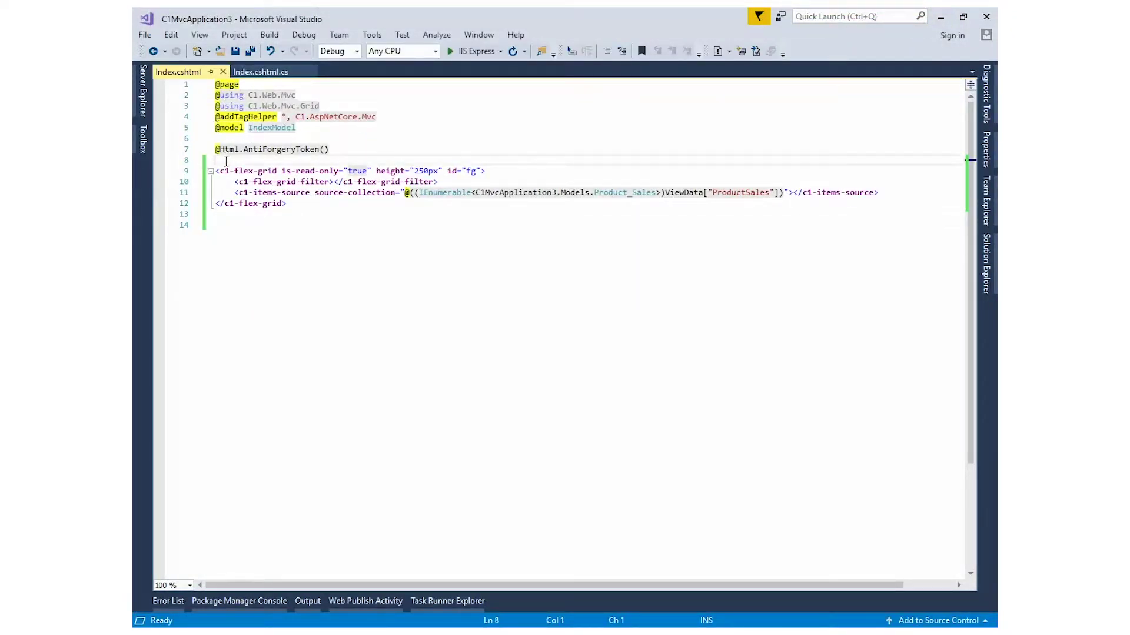
{"action": "key", "text": "Return"}
{"action": "type", "text": "<d"}
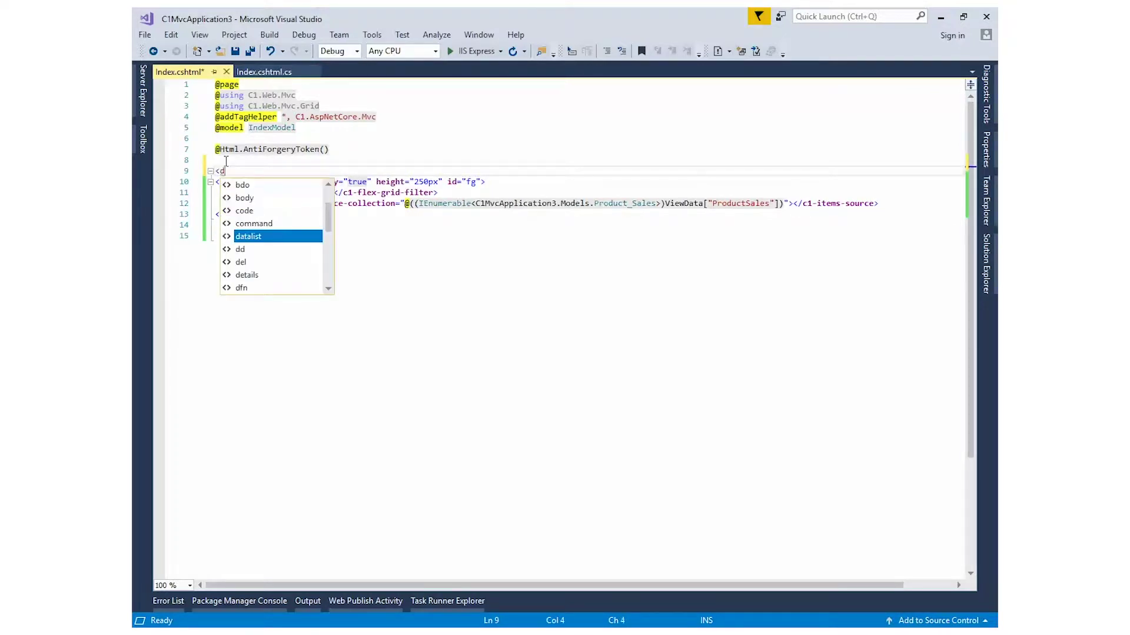
{"action": "type", "text": "iv c"}
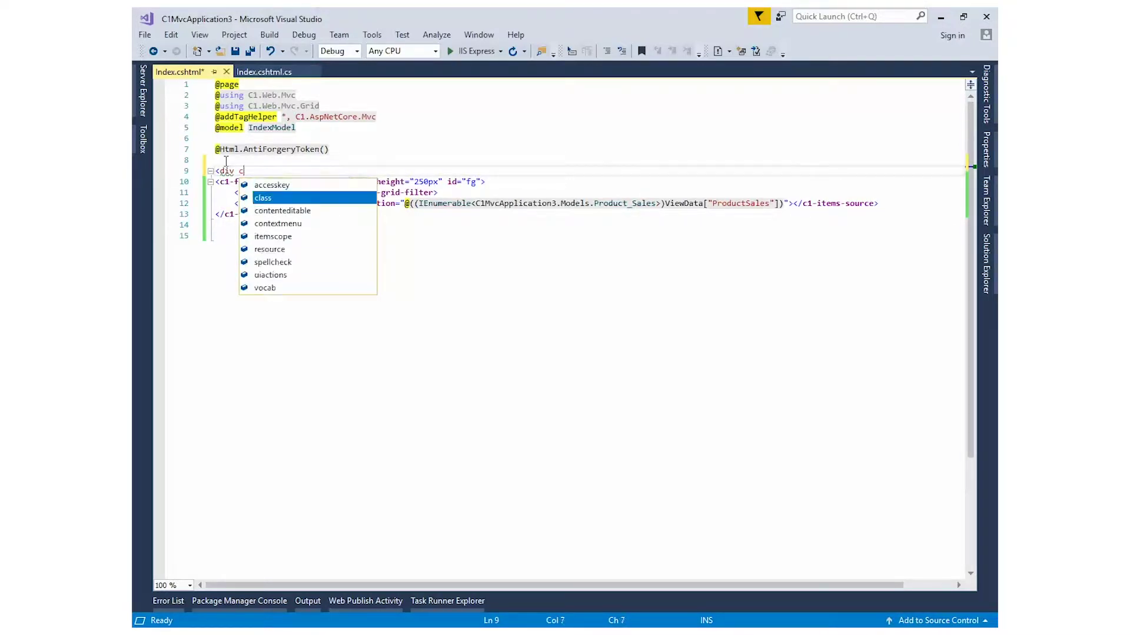
{"action": "type", "text": "lass=\"co"}
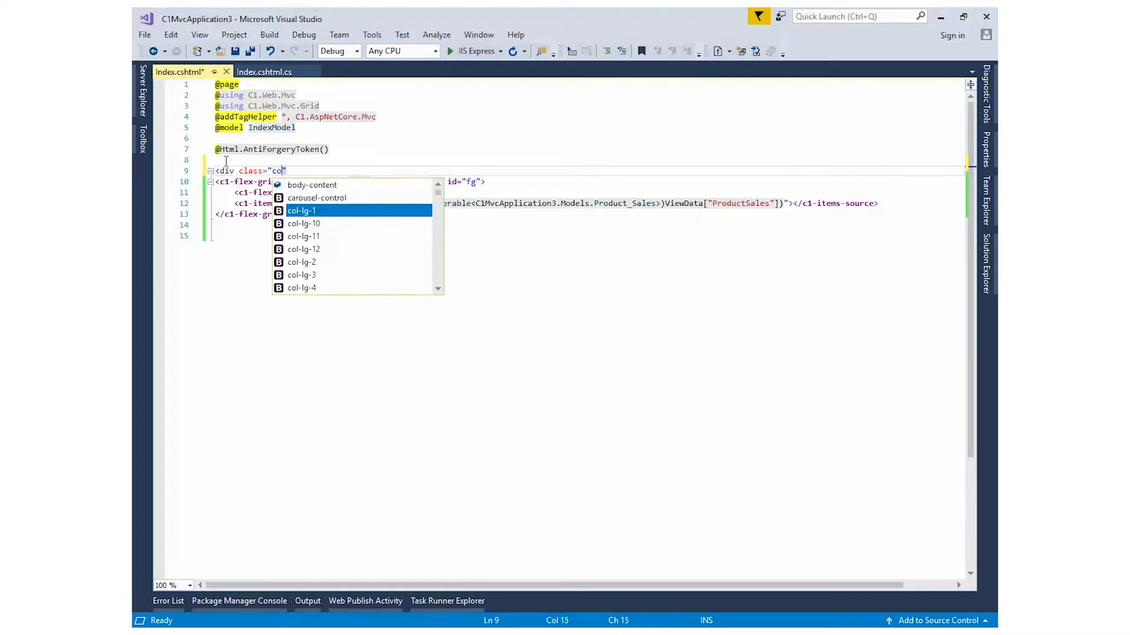
{"action": "type", "text": "l-md-"}
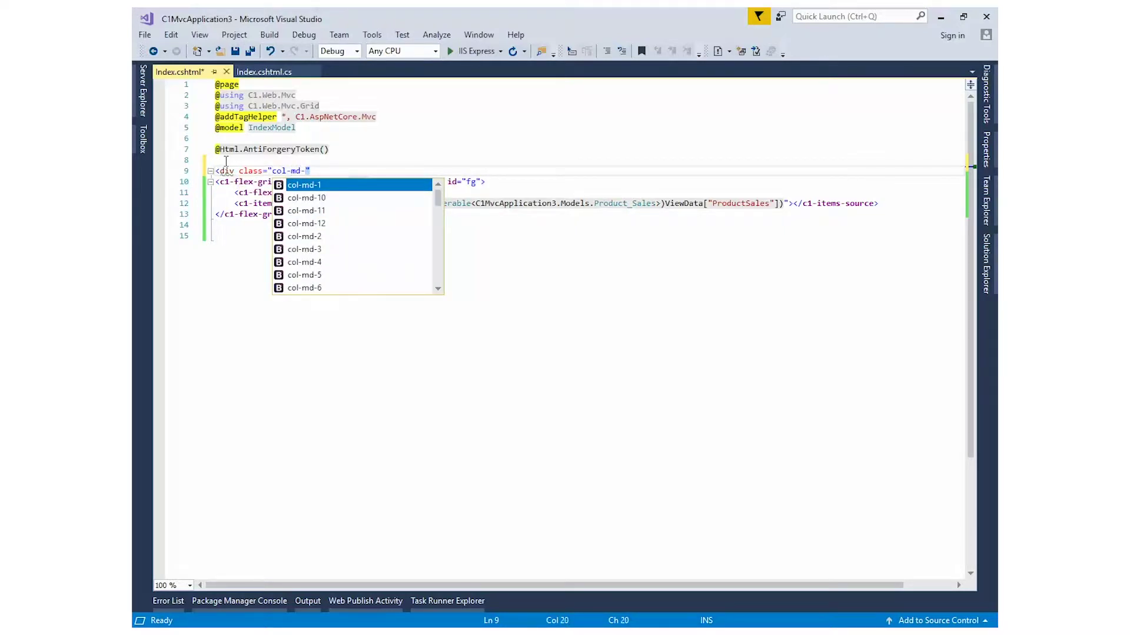
{"action": "type", "text": "6\""}
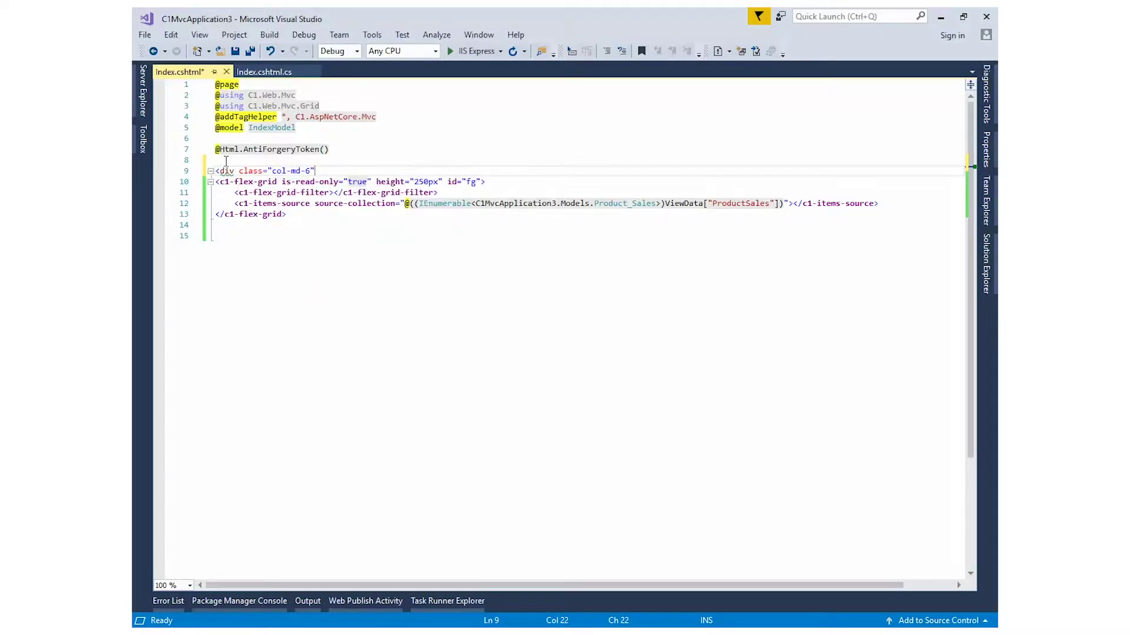
{"action": "type", "text": ">"}
{"action": "key", "text": "Return"}
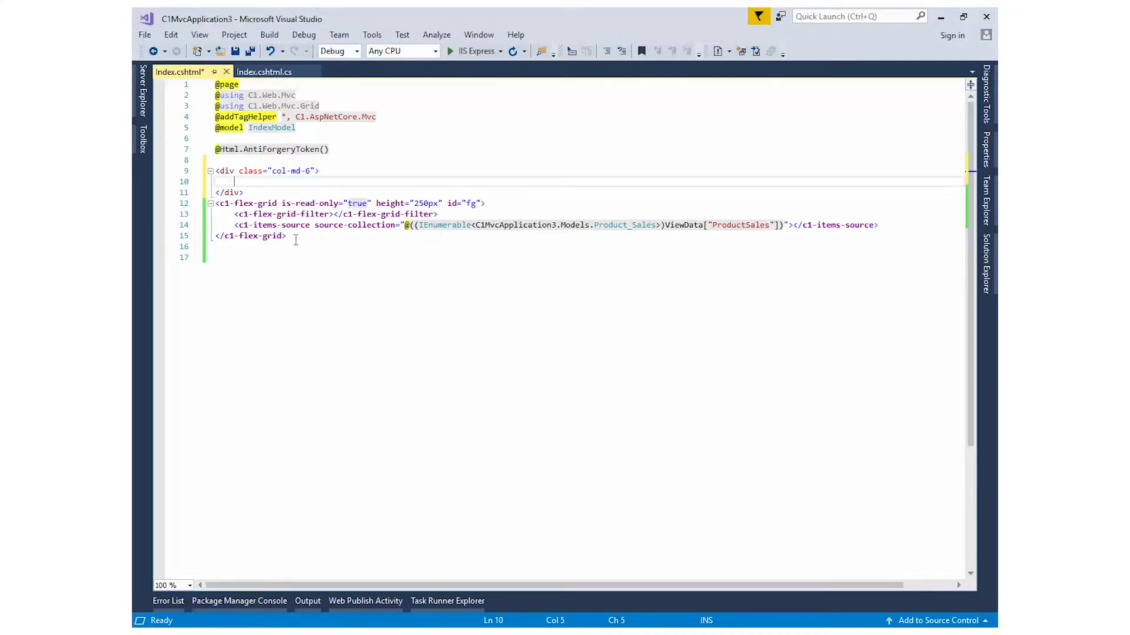
{"action": "left_click_drag", "start_coordinate": [295, 240], "coordinate": [221, 187]}
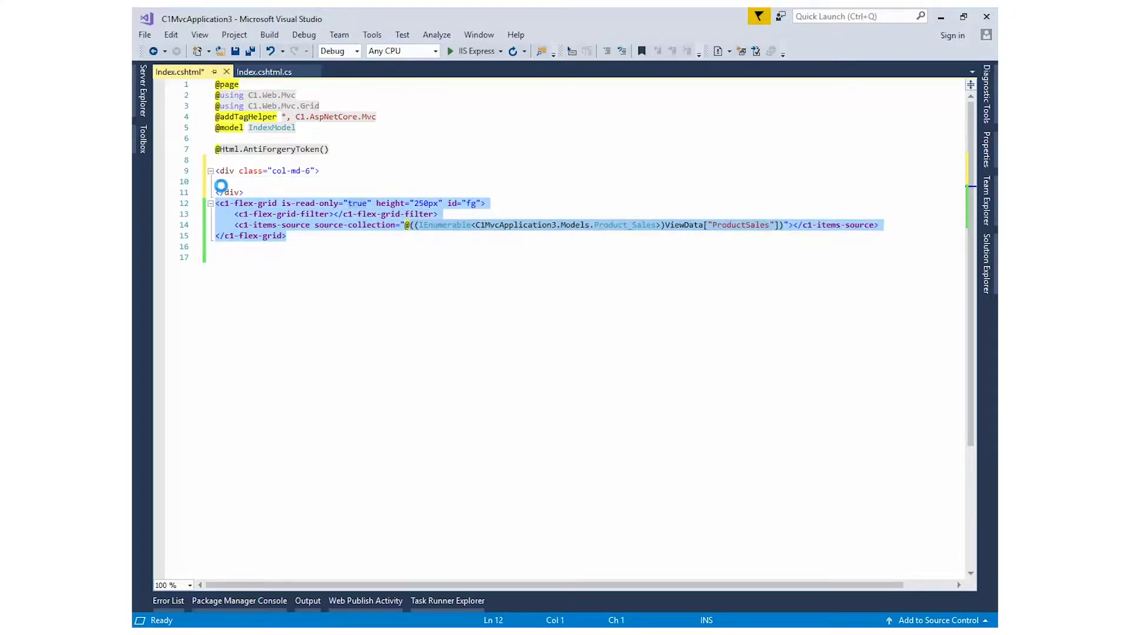
{"action": "left_click_drag", "start_coordinate": [222, 205], "coordinate": [220, 185]}
Step: Add an empty second <div class="col-md-6"> below the grid's div
{"action": "left_click", "coordinate": [228, 237]}
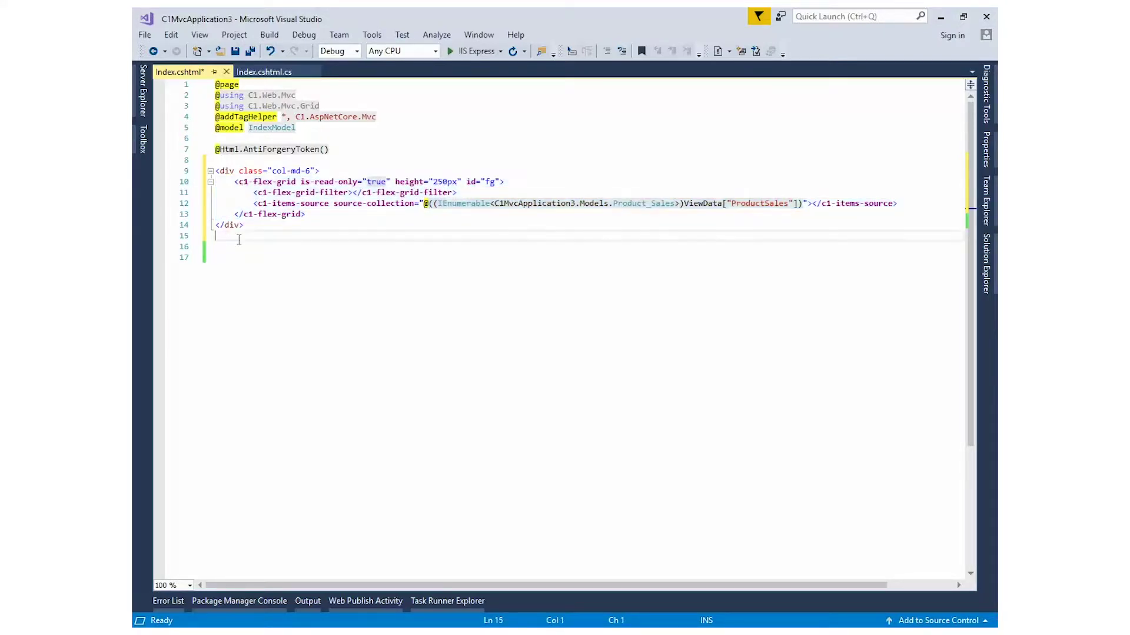
{"action": "type", "text": "<d"}
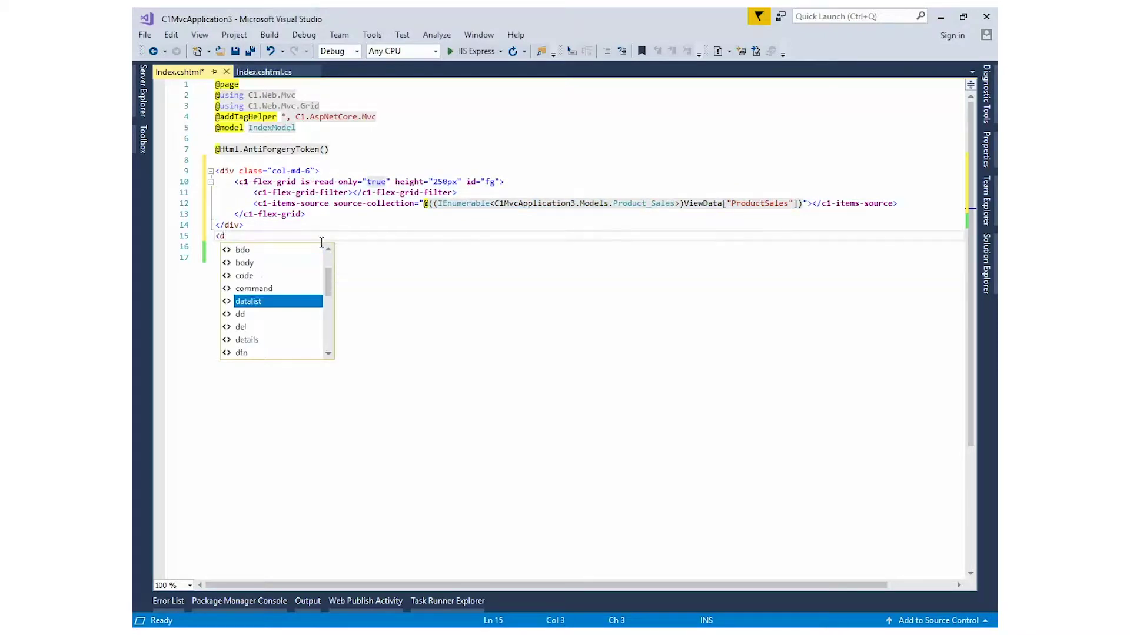
{"action": "type", "text": "iv cla"}
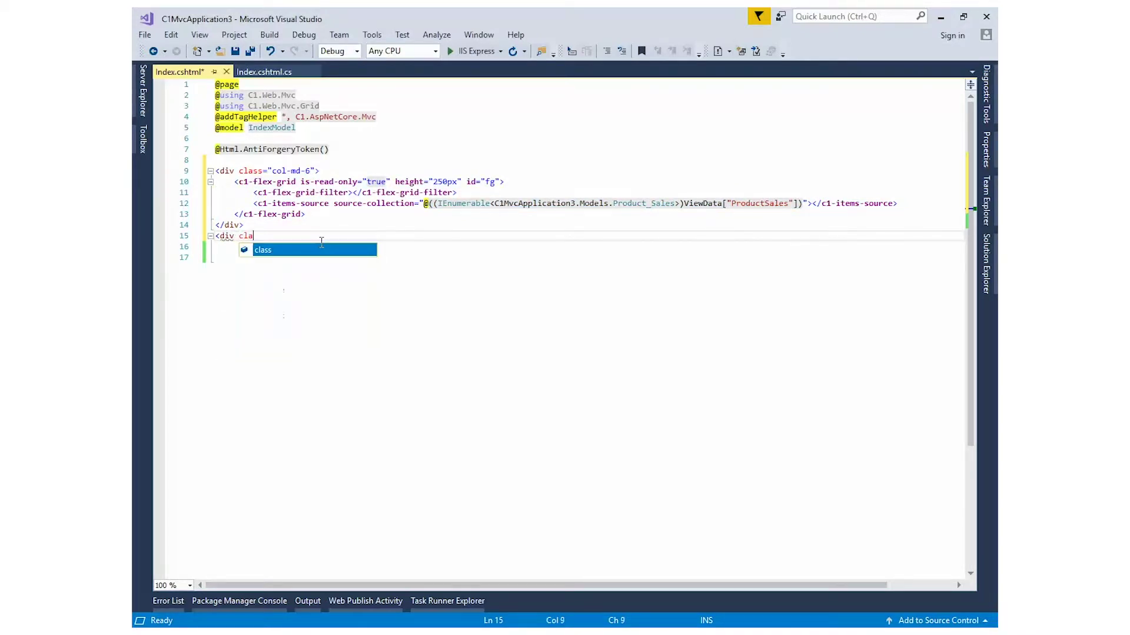
{"action": "key", "text": "Tab"}
{"action": "type", "text": "col"}
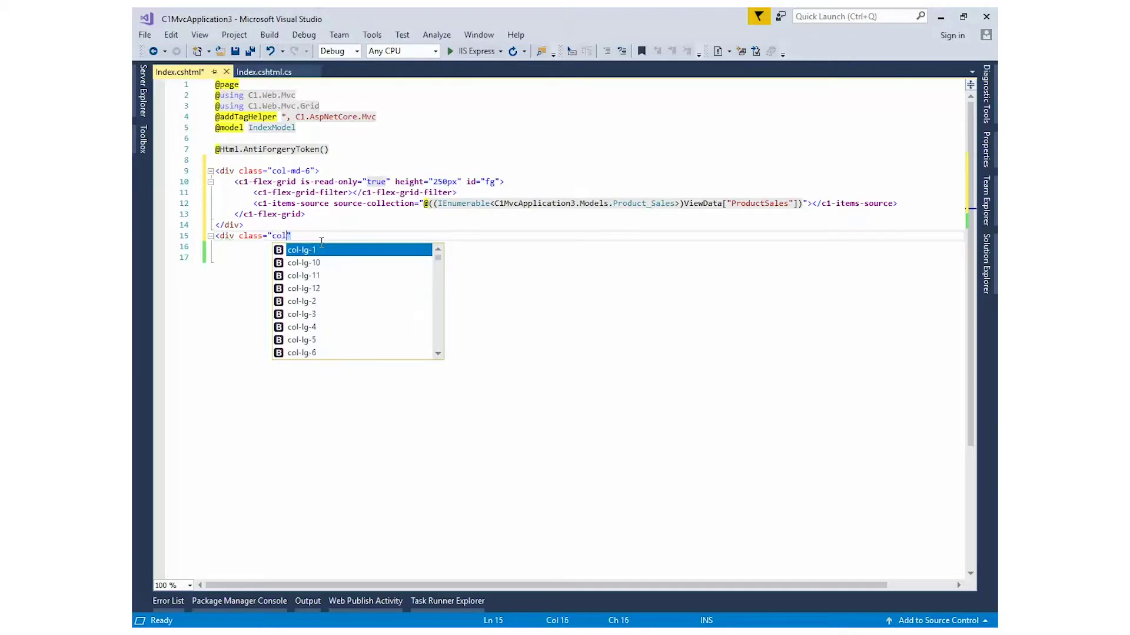
{"action": "type", "text": "-md"}
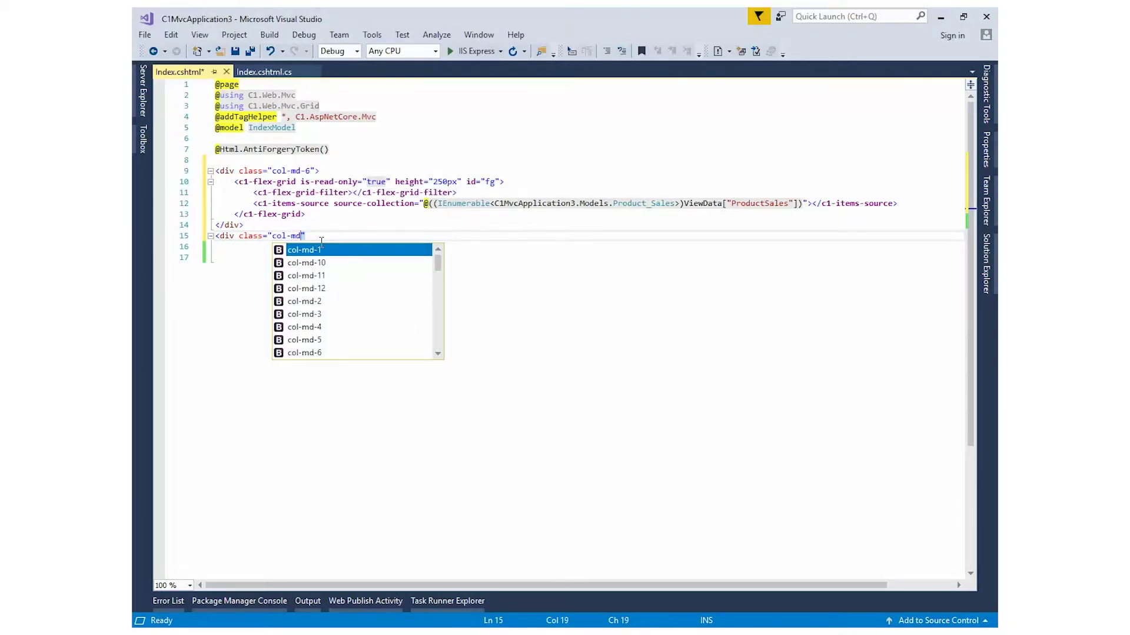
{"action": "type", "text": "-6"}
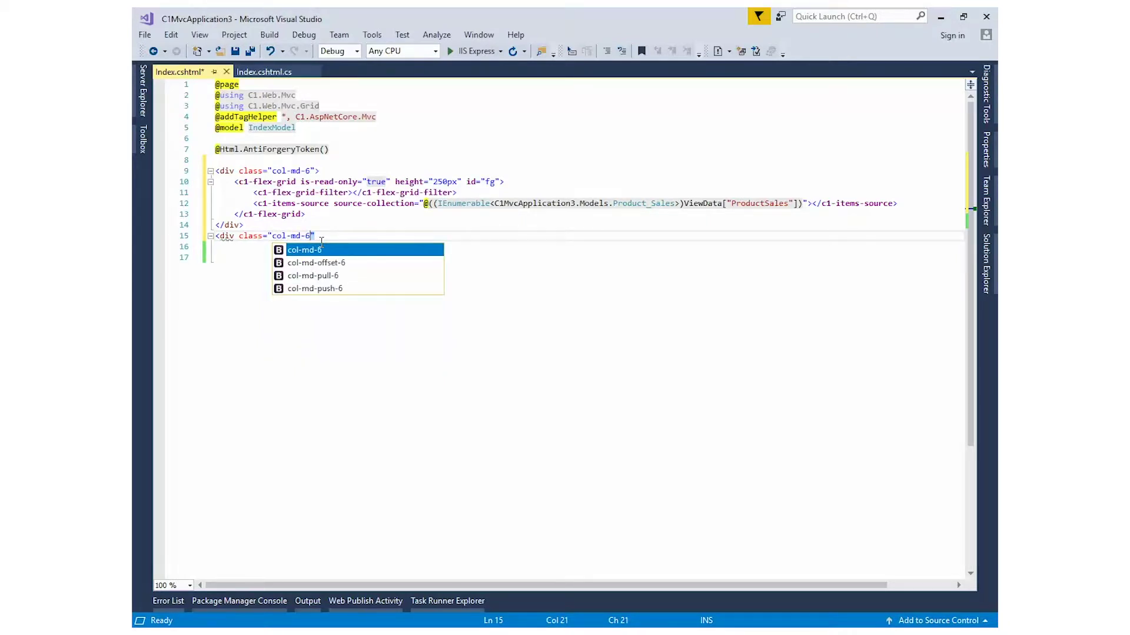
{"action": "type", "text": "></div>"}
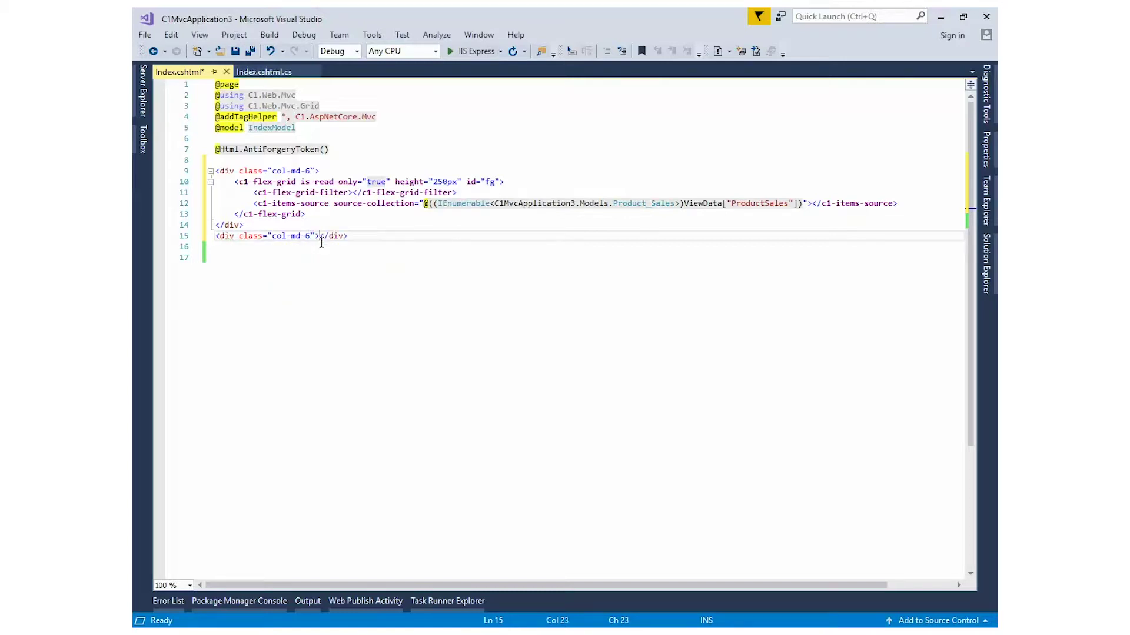
{"action": "type", "text": ">"}
{"action": "key", "text": "Return"}
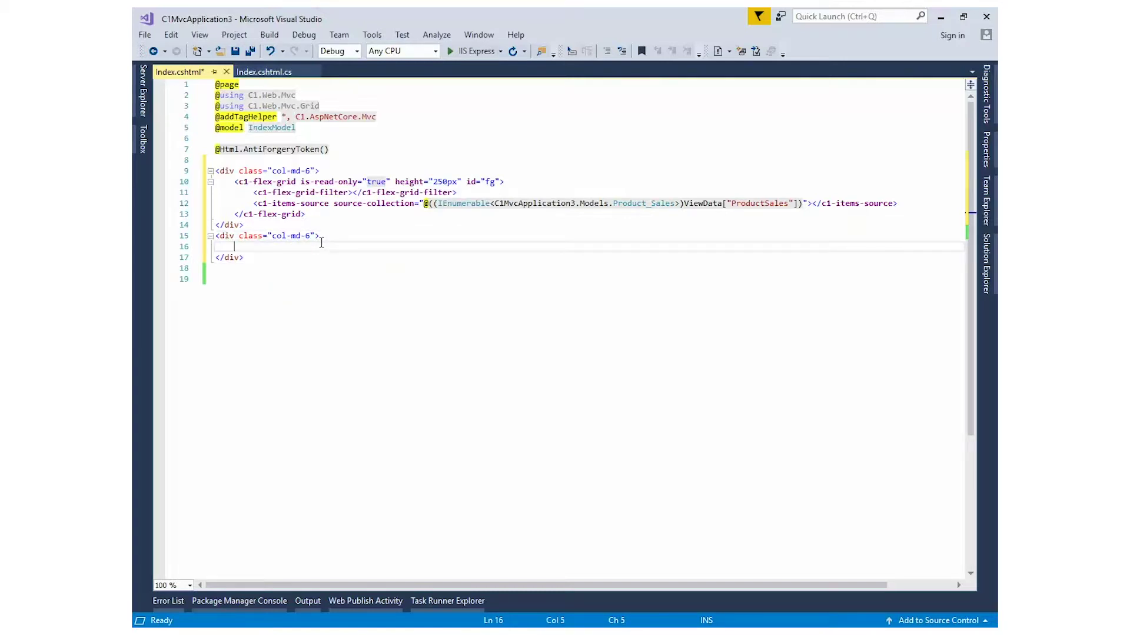
Step: Scaffold a FlexChart into the empty div through the C1 MVC Scaffolder
{"action": "right_click", "coordinate": [233, 249]}
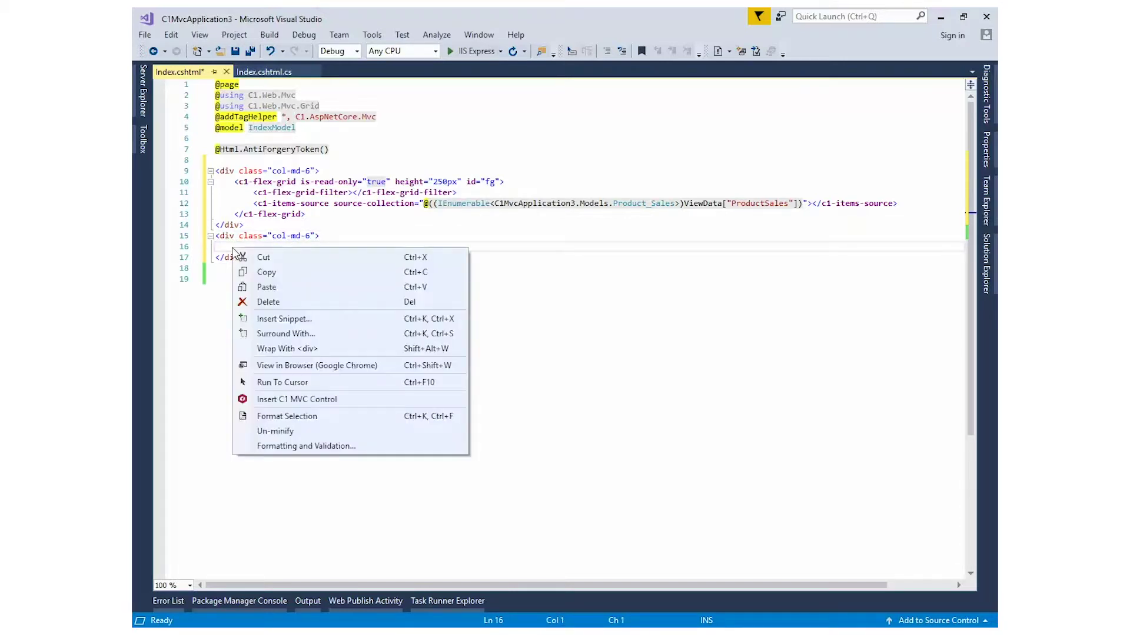
{"action": "left_click", "coordinate": [335, 402]}
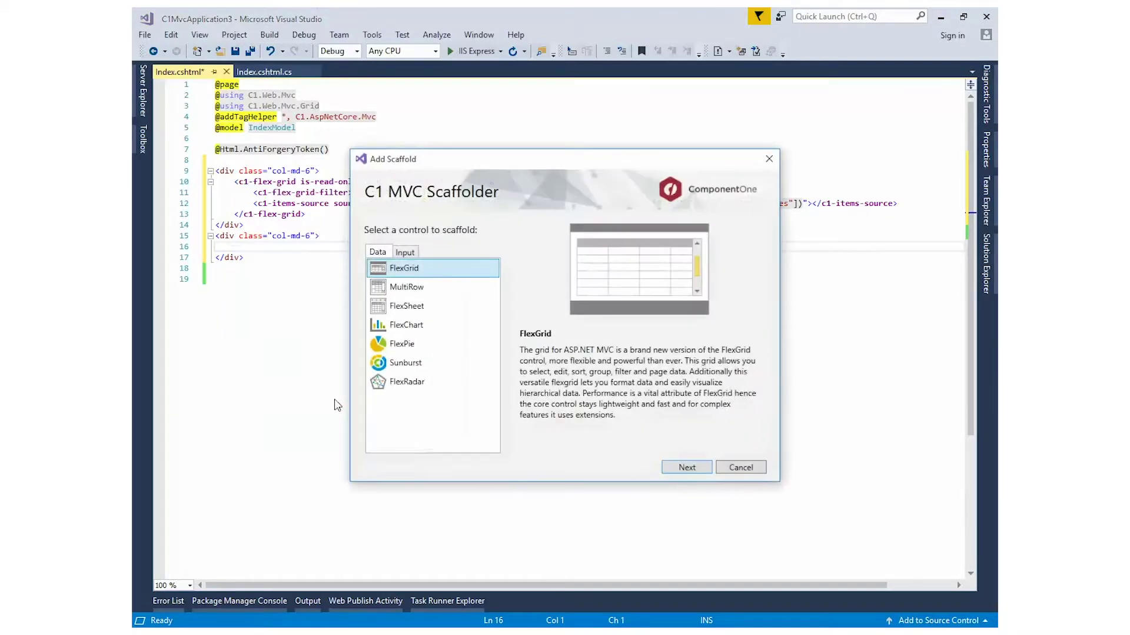
{"action": "left_click", "coordinate": [397, 333]}
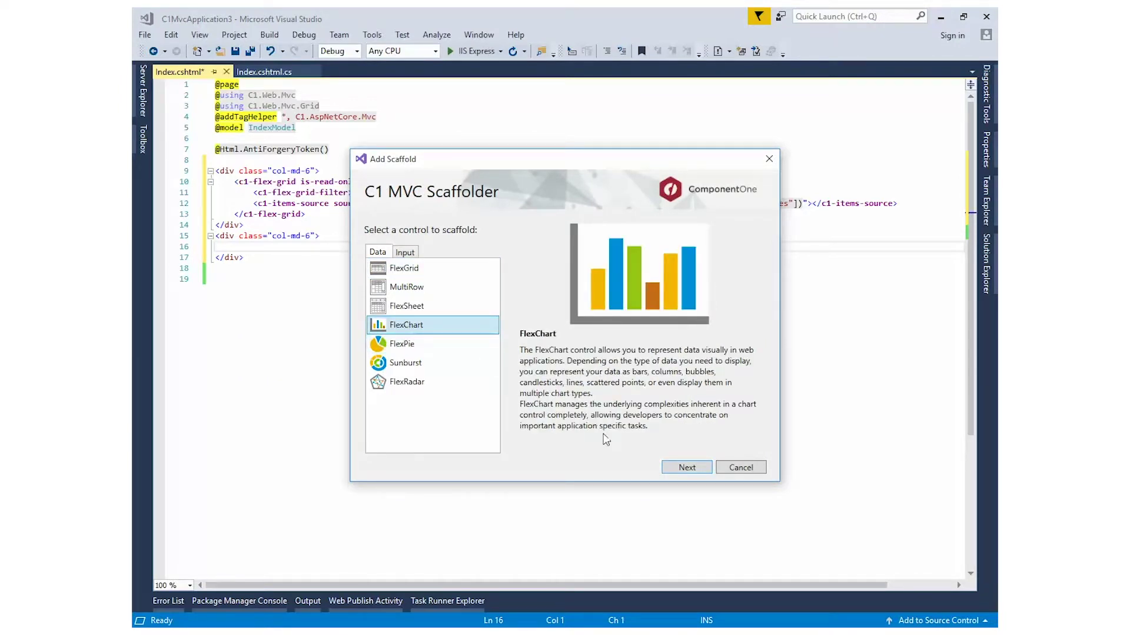
{"action": "left_click", "coordinate": [687, 468]}
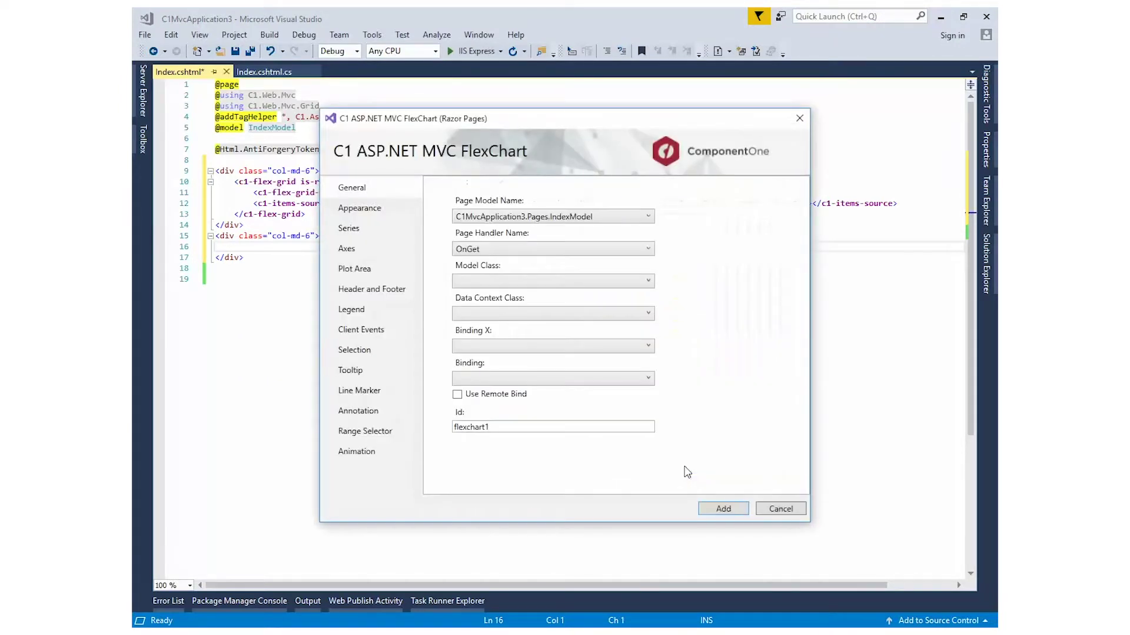
Step: Set the chart's model to CategorySalesfor1997 and data context to NORTHWNDContext
{"action": "left_click", "coordinate": [631, 282]}
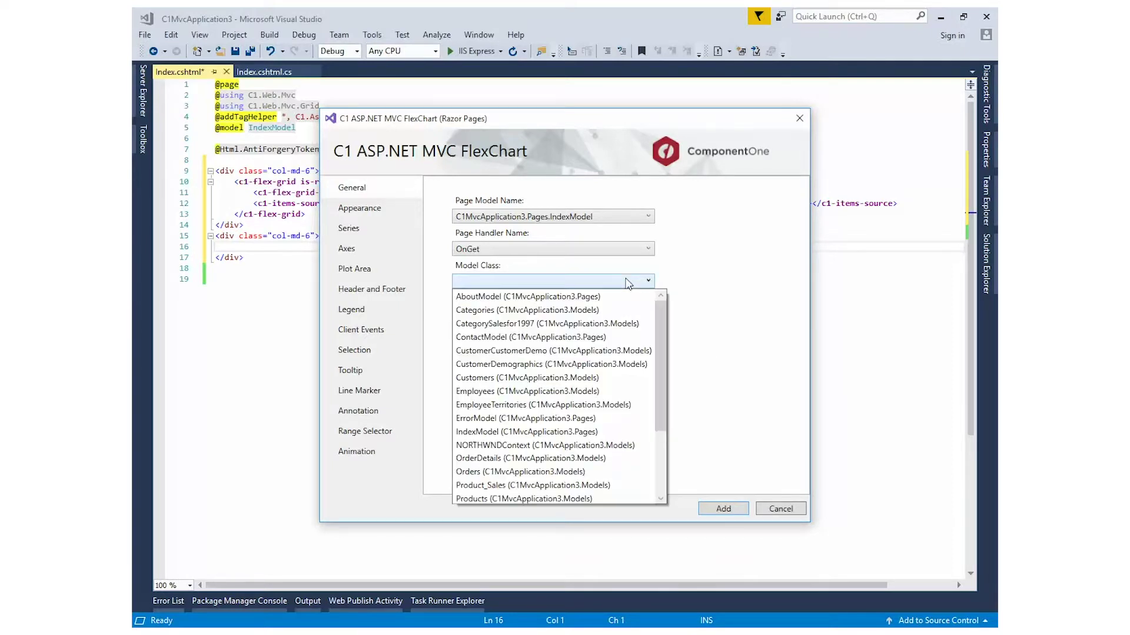
{"action": "left_click", "coordinate": [575, 326]}
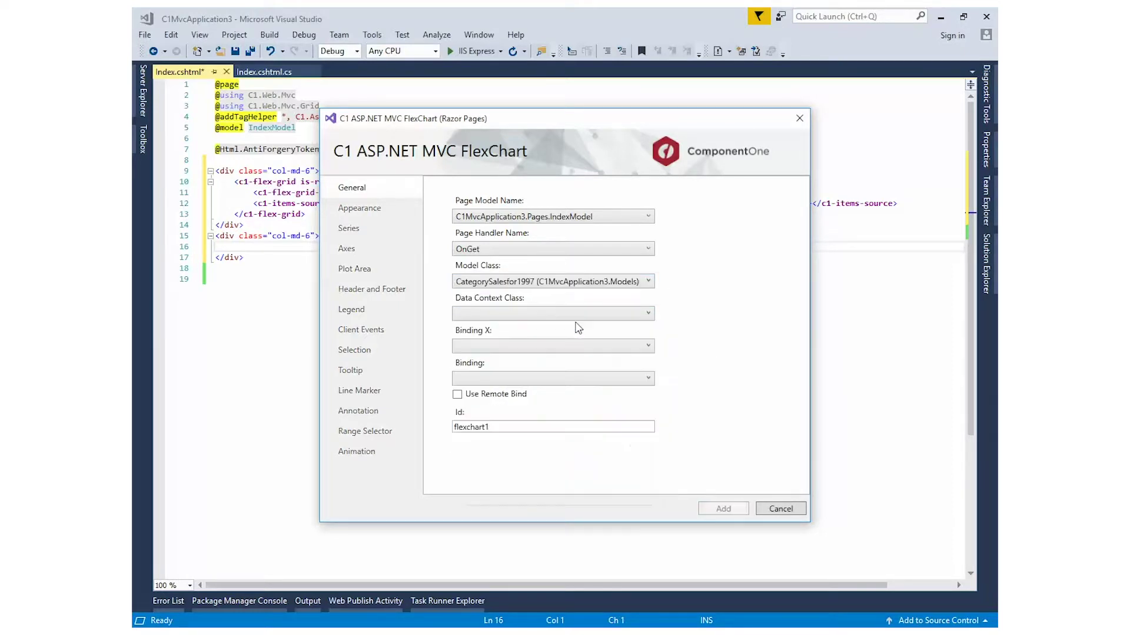
{"action": "left_click", "coordinate": [578, 315]}
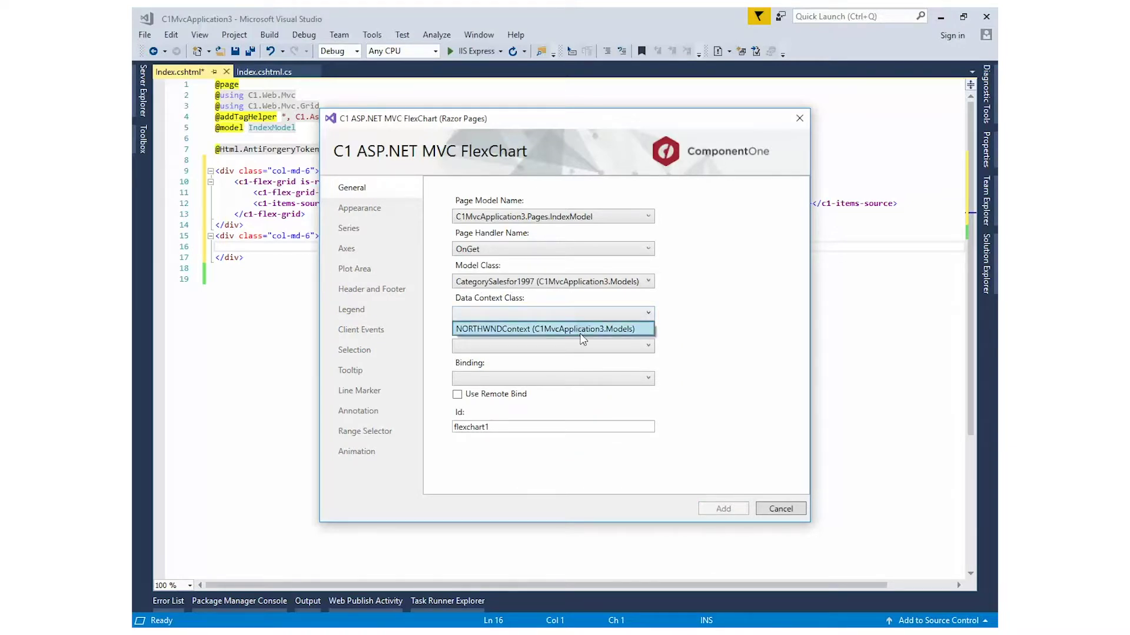
{"action": "left_click", "coordinate": [580, 325]}
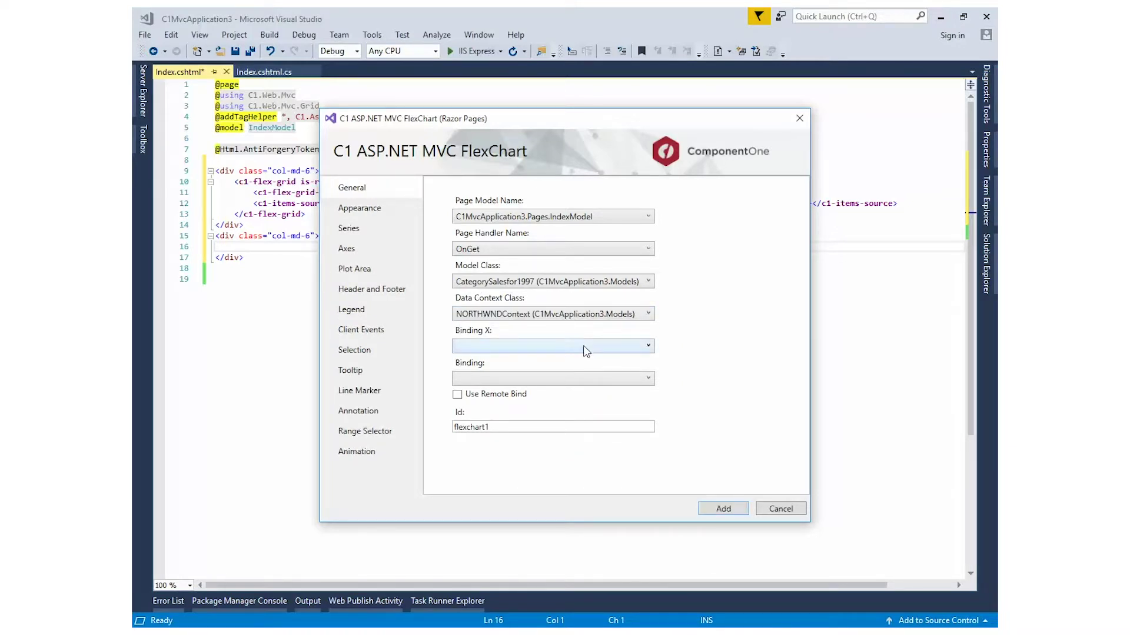
Step: Bind X to CategoryName and values to CategorySales, with chart id fx
{"action": "left_click", "coordinate": [583, 350]}
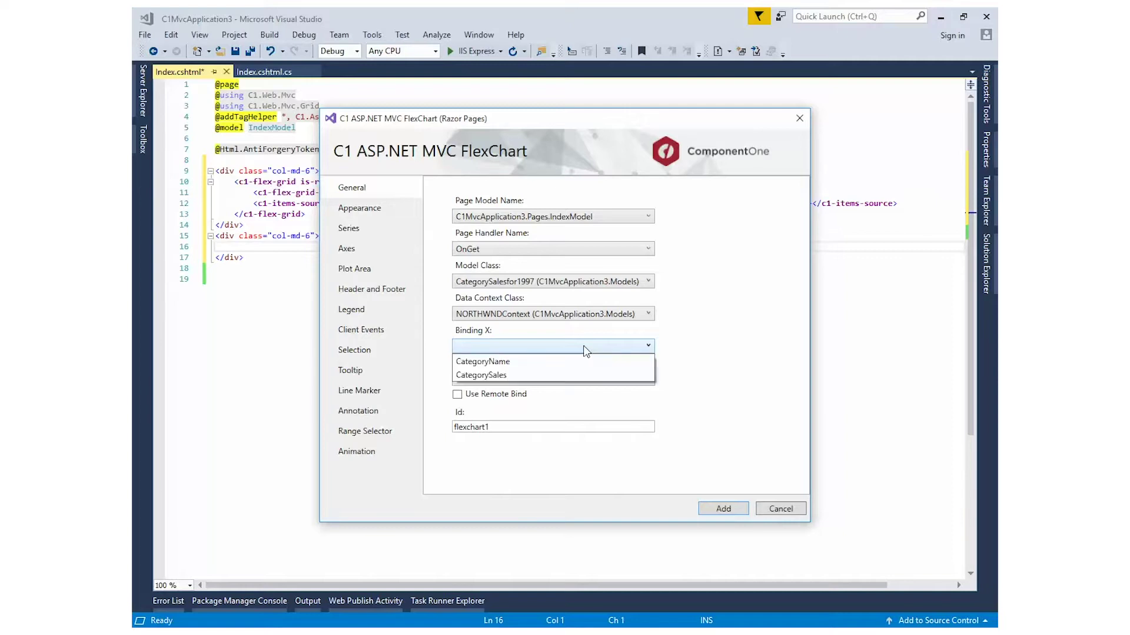
{"action": "left_click", "coordinate": [520, 362]}
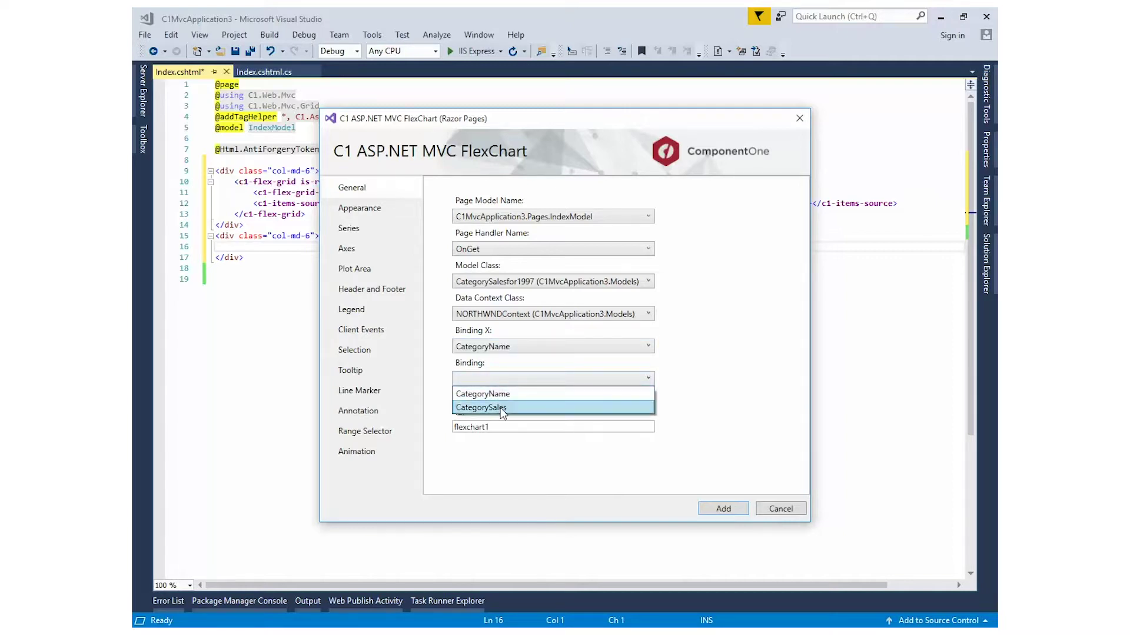
{"action": "left_click", "coordinate": [500, 409]}
{"action": "double_click", "coordinate": [507, 427]}
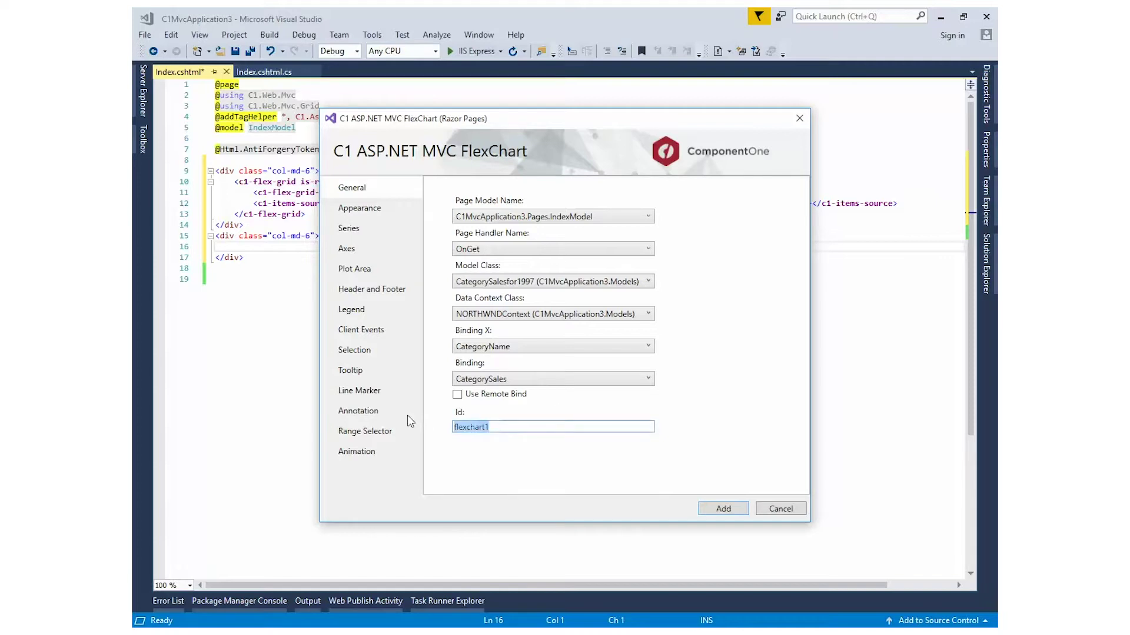
{"action": "type", "text": "fx"}
Step: Enable line marker, Series selection mode and animation, then add the chart to Index.cshtml
{"action": "left_click", "coordinate": [370, 396]}
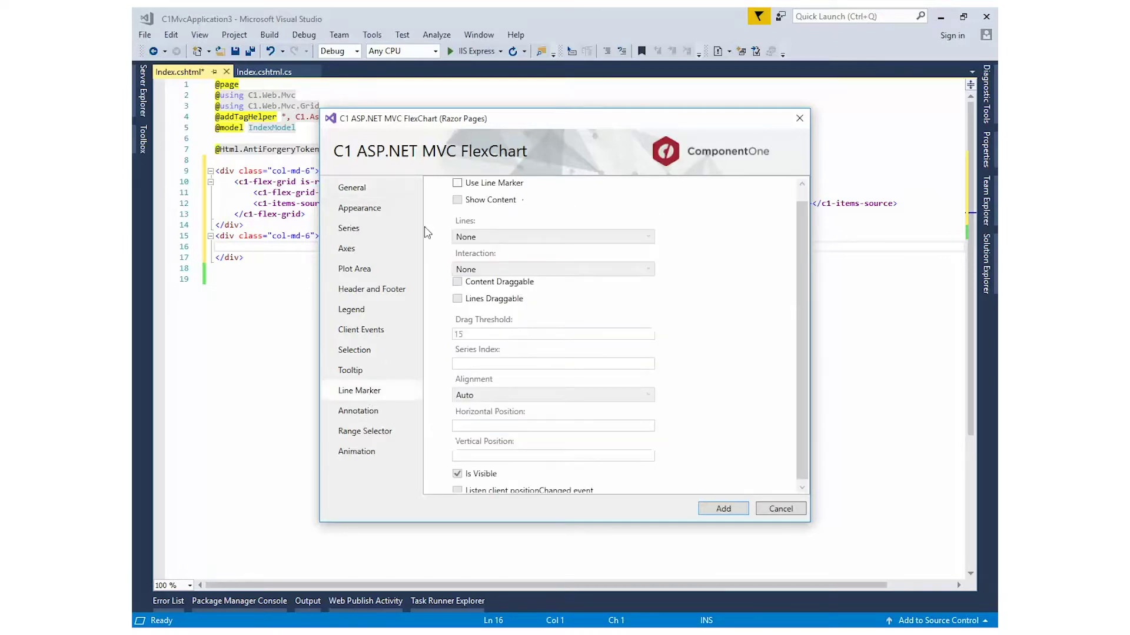
{"action": "left_click", "coordinate": [458, 183]}
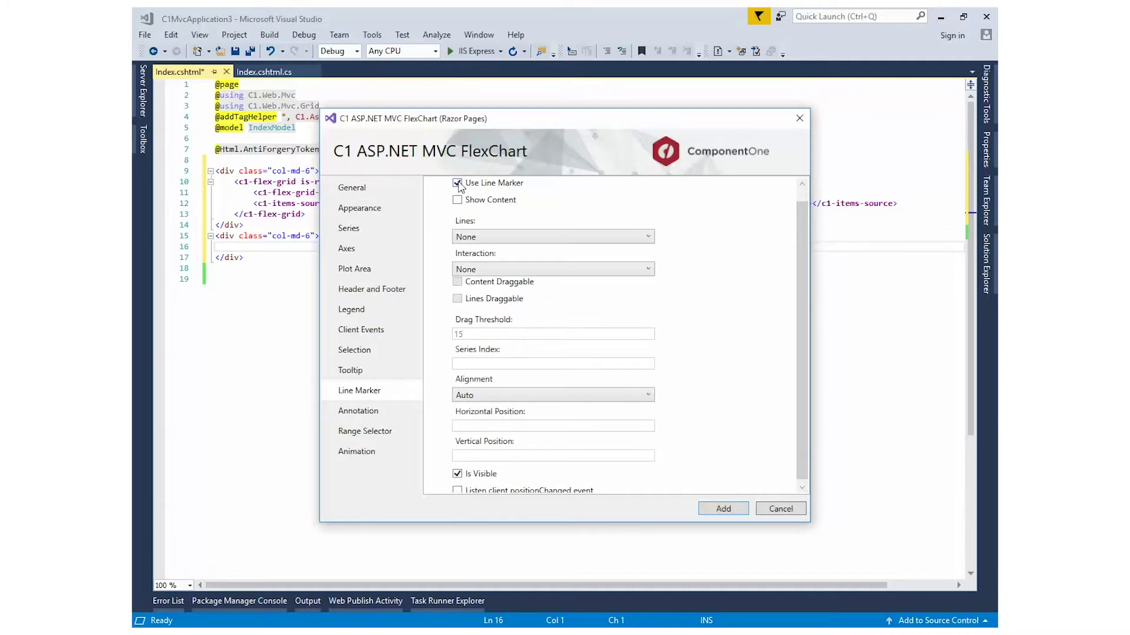
{"action": "left_click", "coordinate": [366, 356]}
{"action": "left_click", "coordinate": [492, 220]}
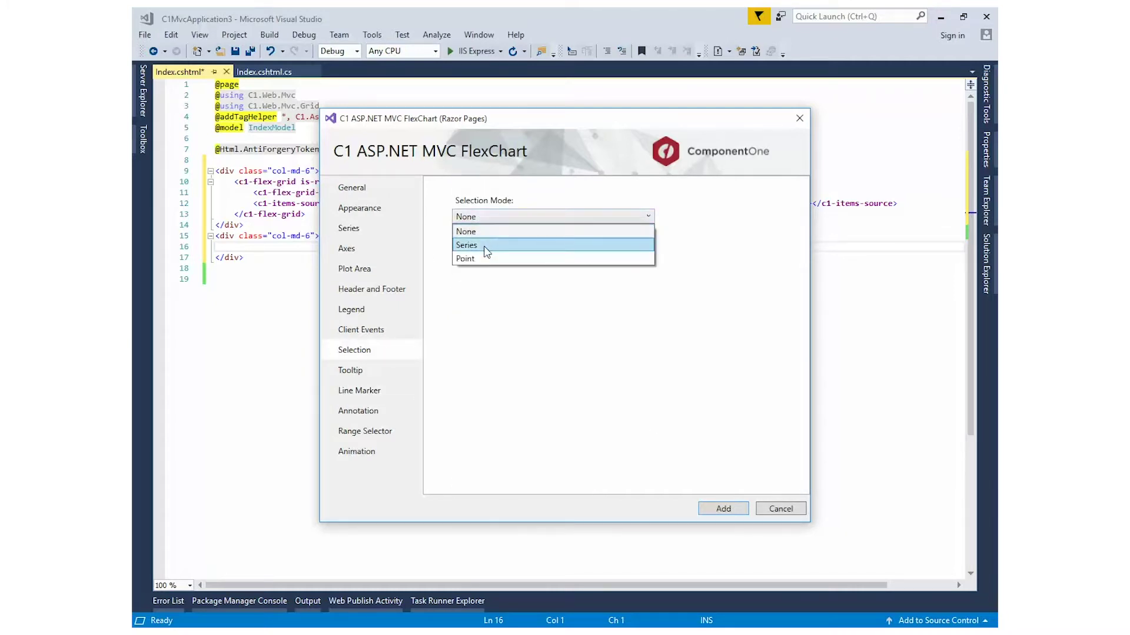
{"action": "left_click", "coordinate": [485, 245]}
{"action": "left_click", "coordinate": [371, 453]}
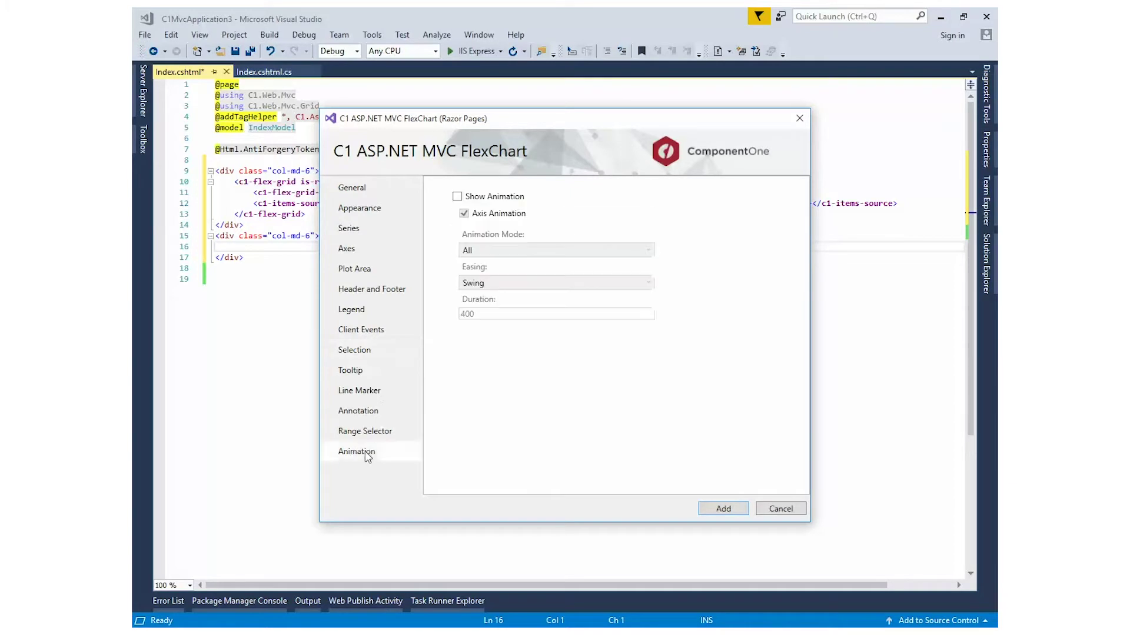
{"action": "left_click", "coordinate": [457, 197]}
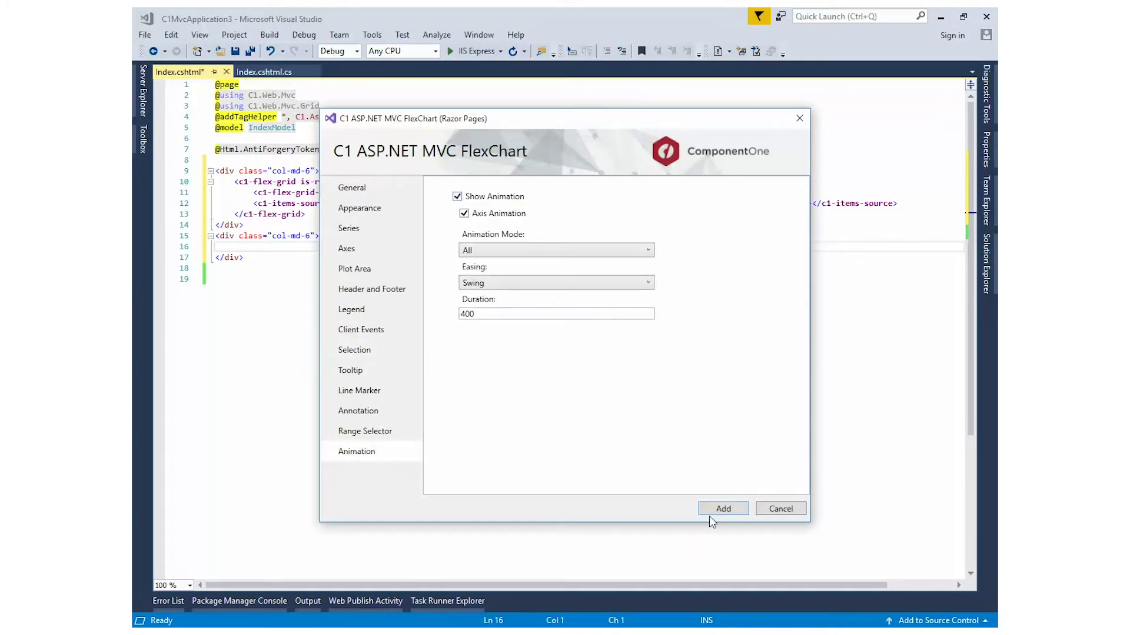
{"action": "left_click", "coordinate": [723, 509]}
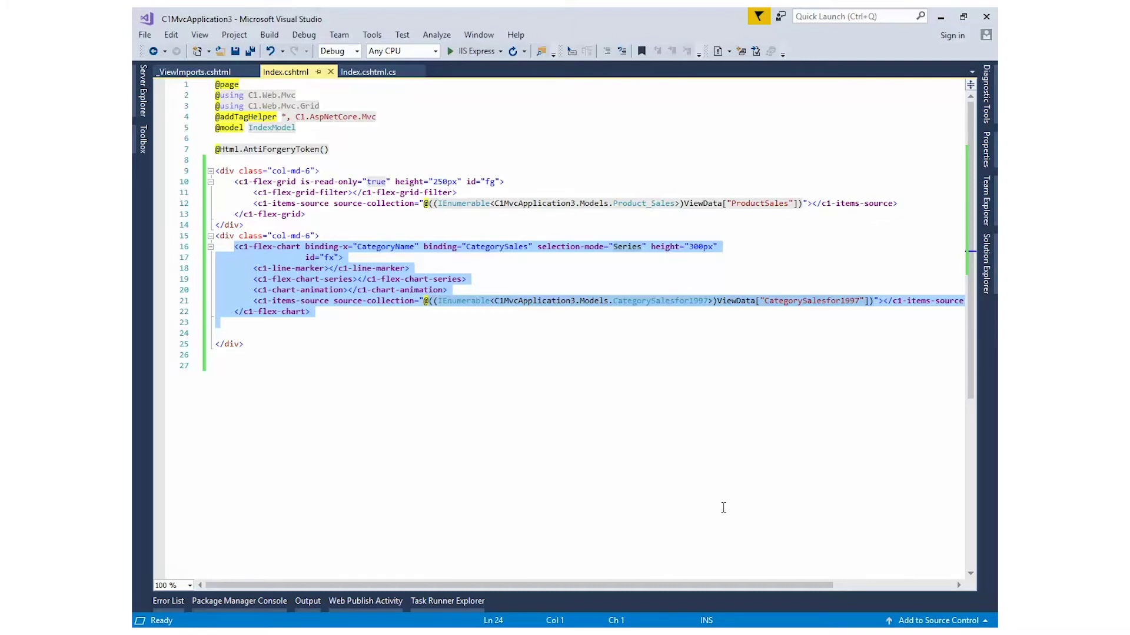
Step: Run the app in IIS Express to preview the grid beside the CategorySales chart
{"action": "left_click", "coordinate": [705, 491]}
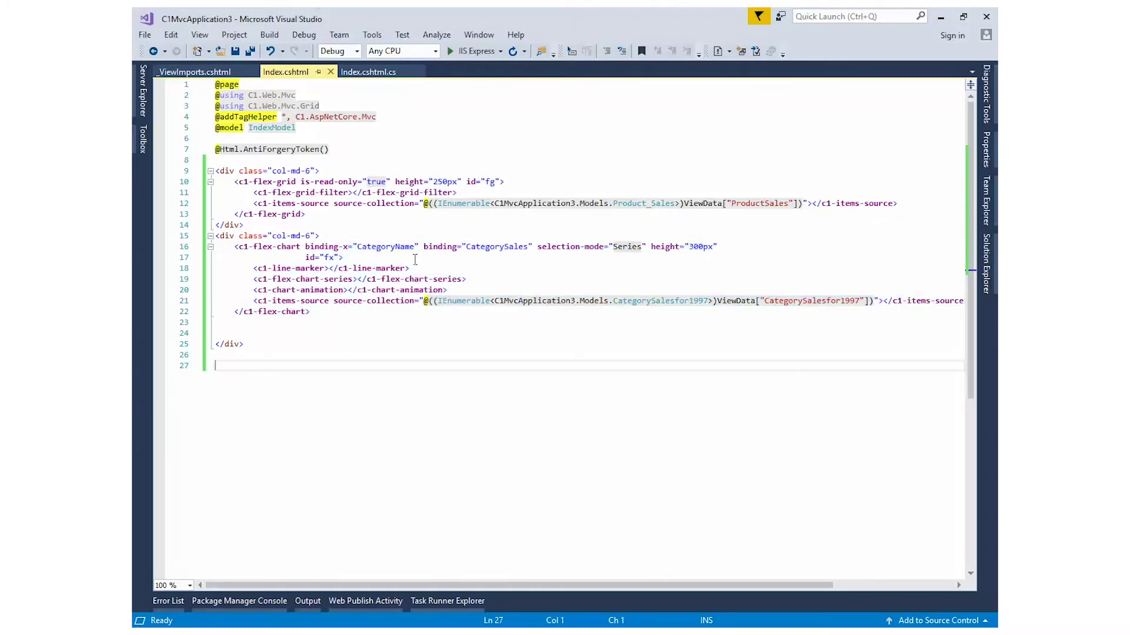
{"action": "left_click", "coordinate": [827, 300]}
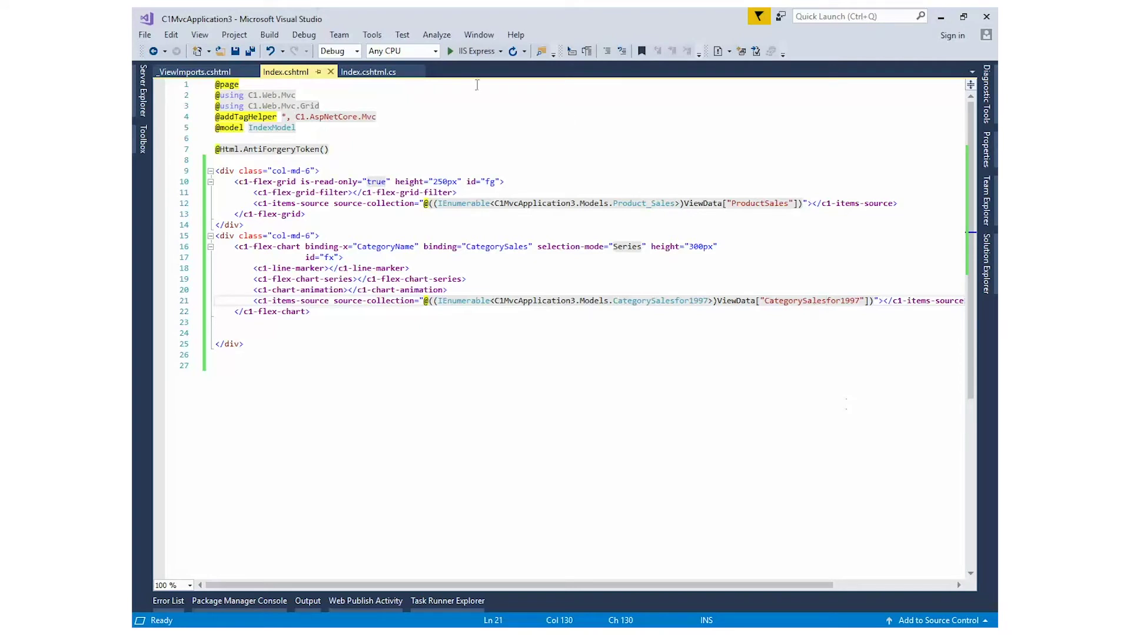
{"action": "left_click", "coordinate": [472, 51]}
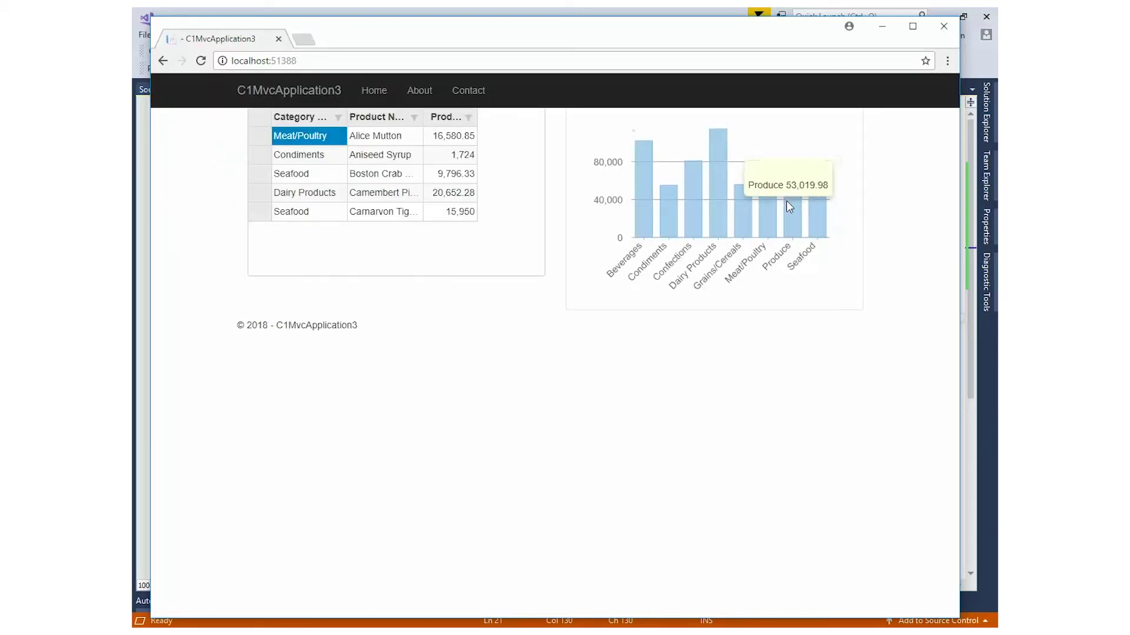
Step: Select the entire CategorySales bar series in the running page's chart
{"action": "left_click", "coordinate": [762, 204]}
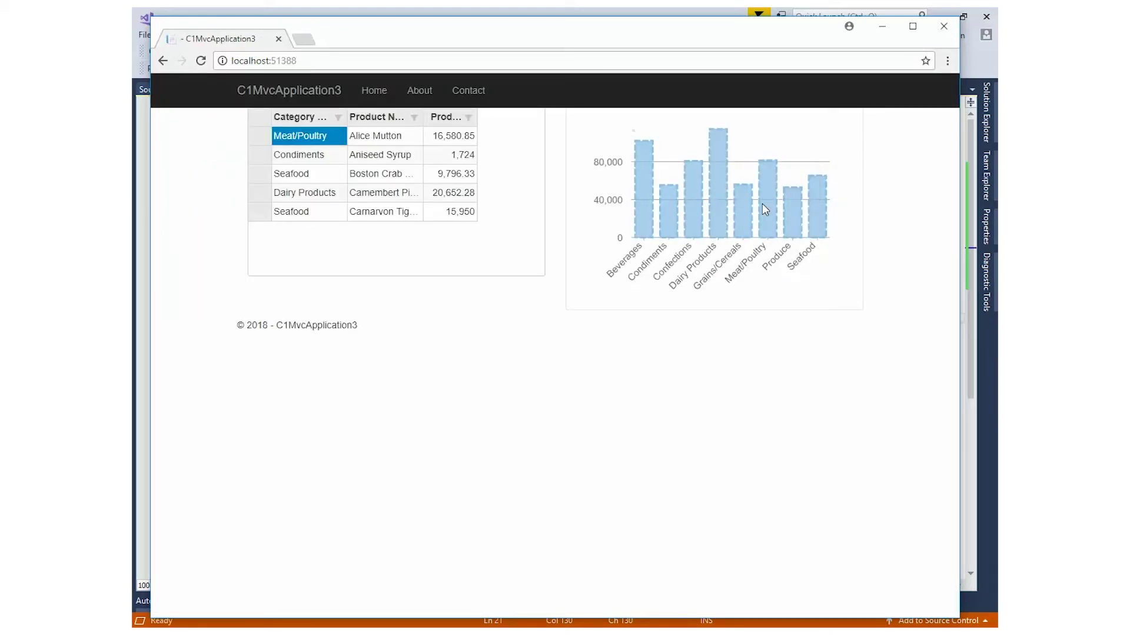